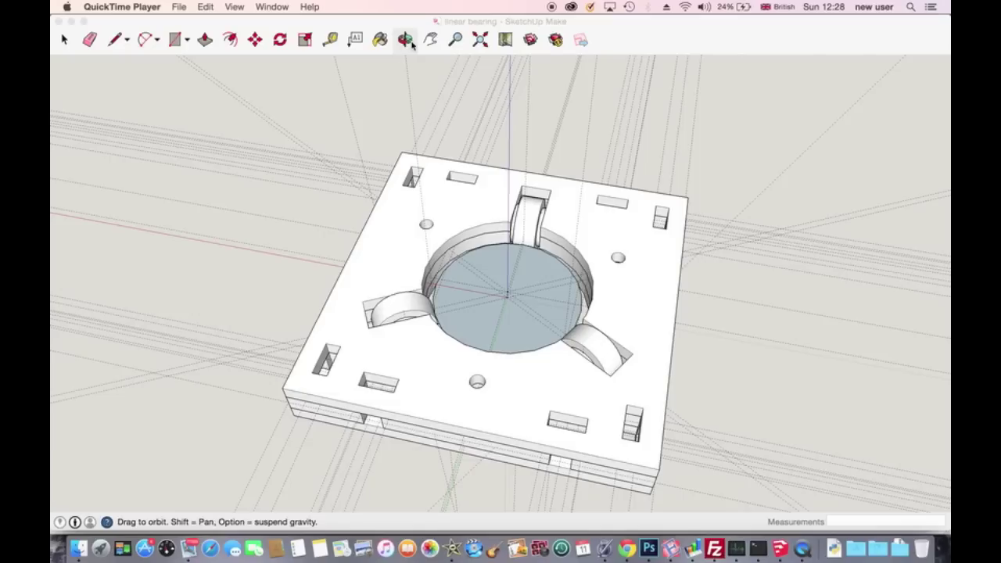
Orbit the linear bearing model from top-down to an oblique view of its sides.
click(639, 218)
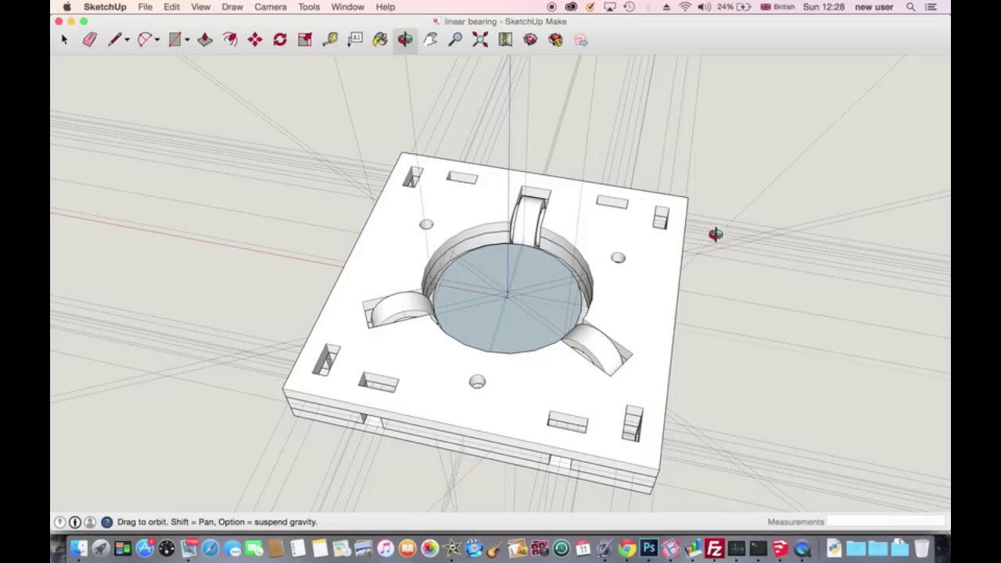
drag(724, 230, 801, 274)
drag(540, 404, 442, 368)
drag(640, 408, 519, 409)
scroll(506, 353, down, 4)
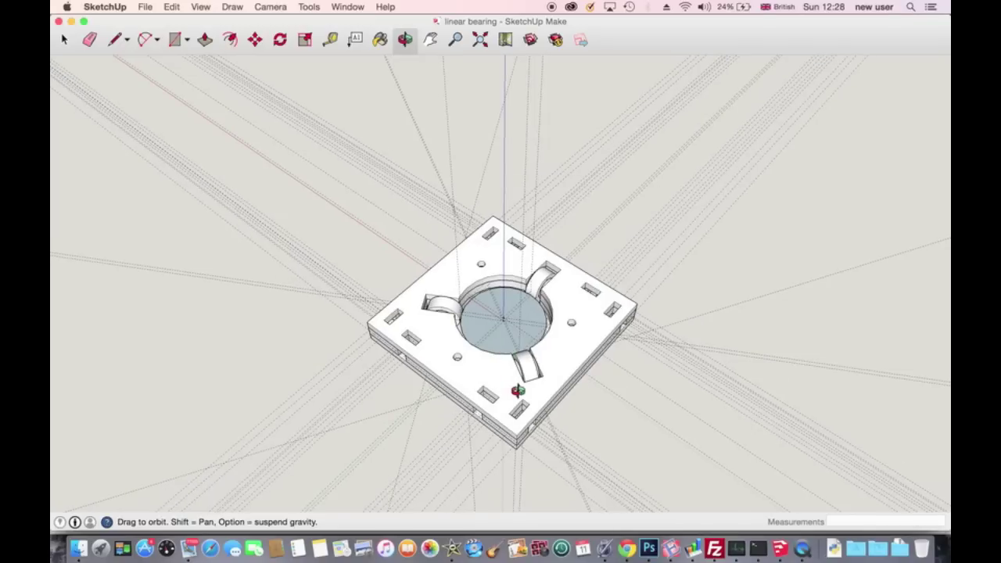
scroll(519, 391, up, 3)
drag(520, 413, 592, 446)
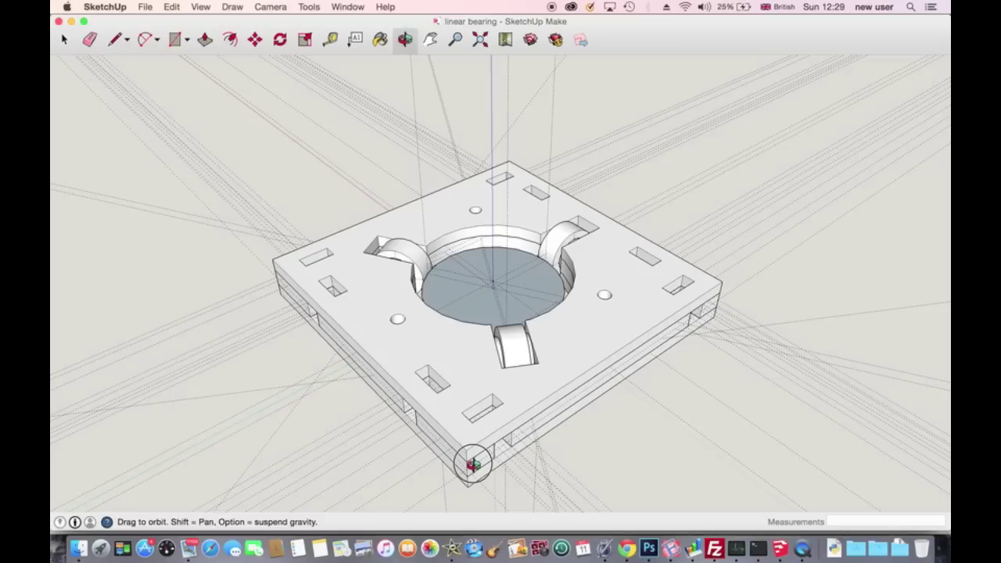
drag(476, 462, 551, 446)
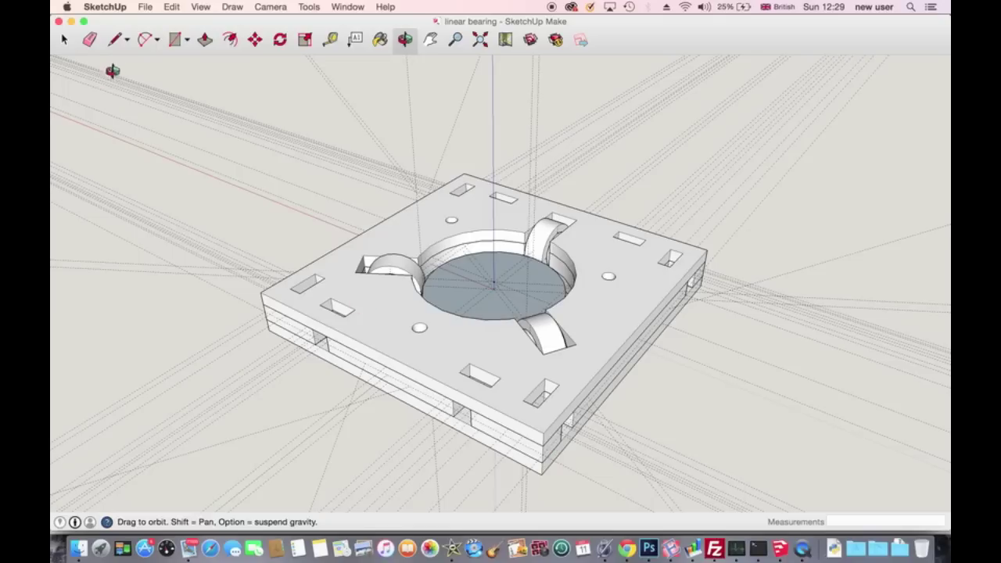
View the layers side-on and from above, then try selecting the top plate versus the lower layers.
click(64, 39)
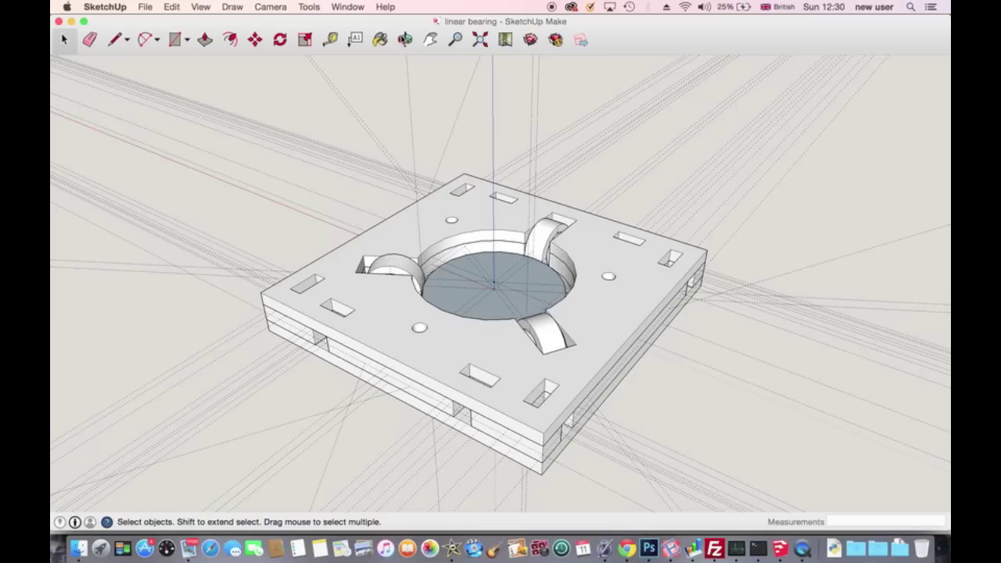
click(404, 39)
drag(462, 416, 474, 354)
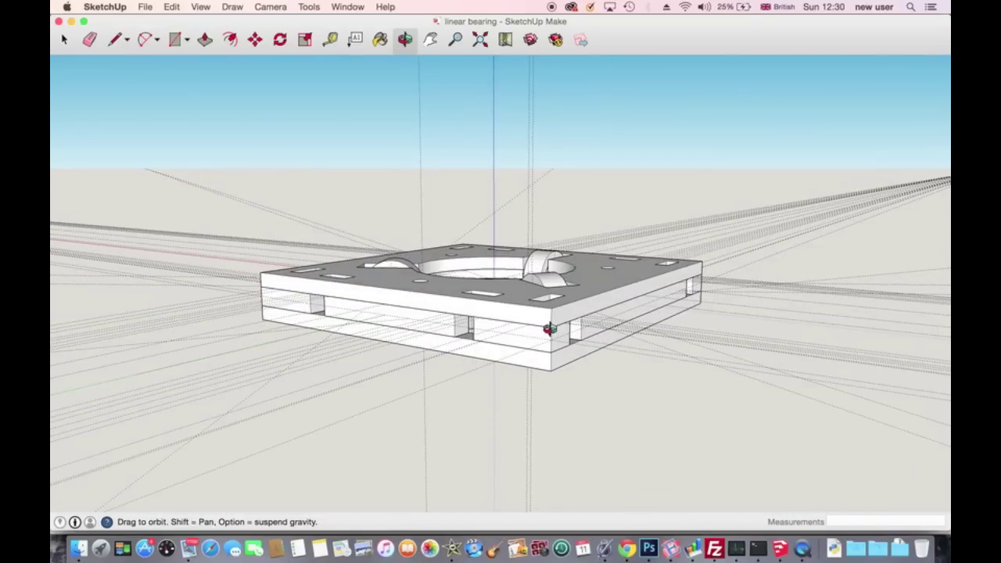
drag(550, 329, 509, 370)
drag(441, 389, 459, 368)
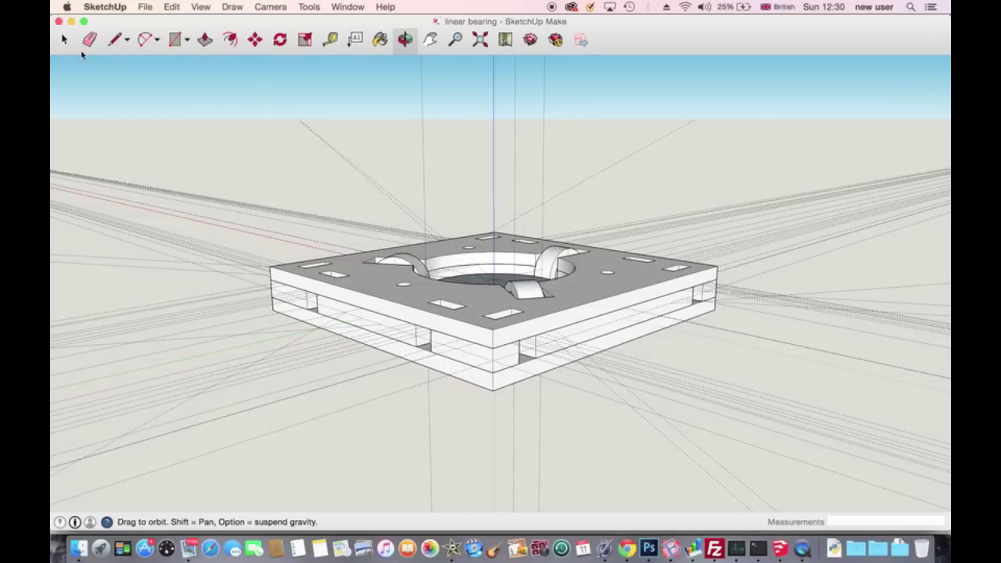
click(64, 39)
click(527, 335)
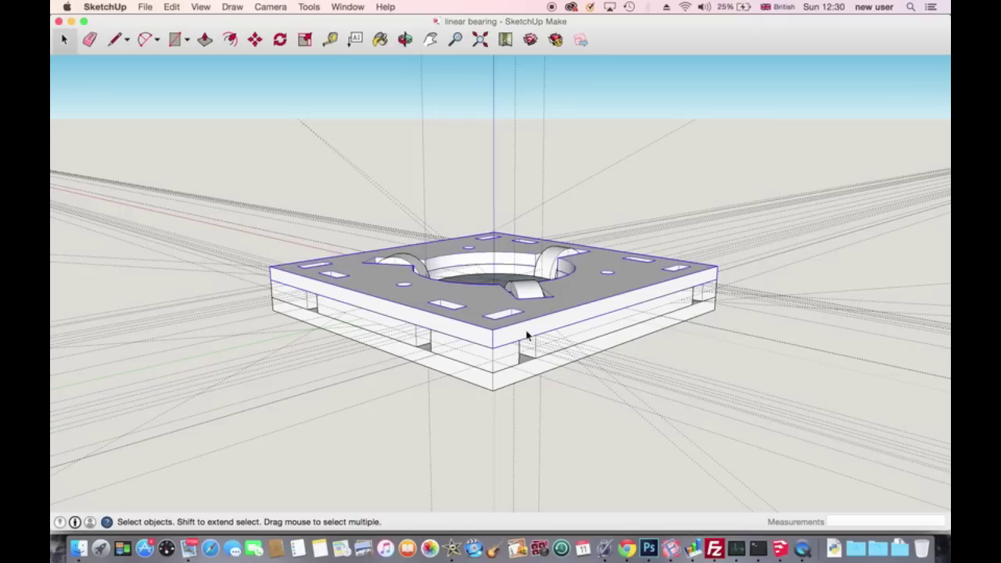
click(483, 353)
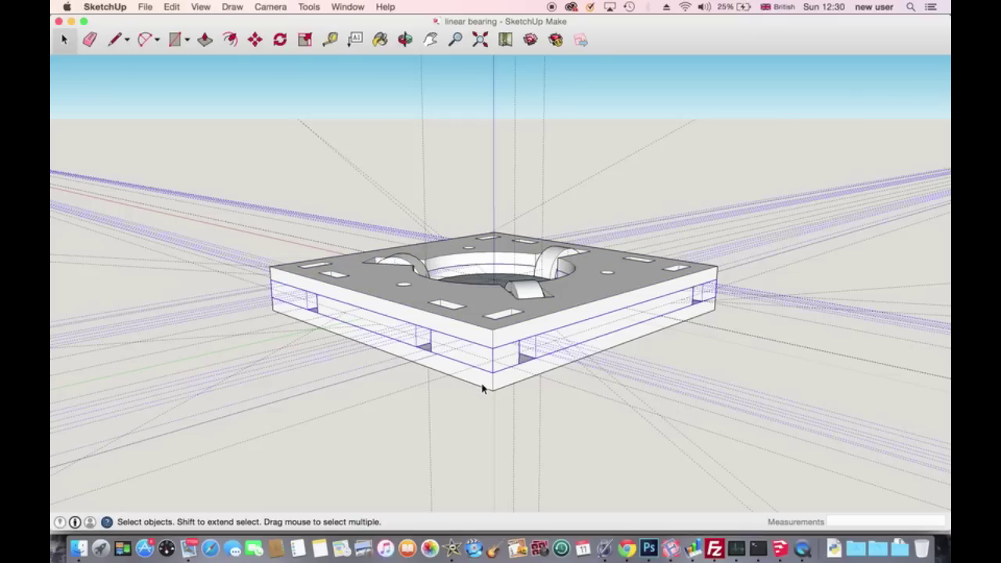
click(483, 335)
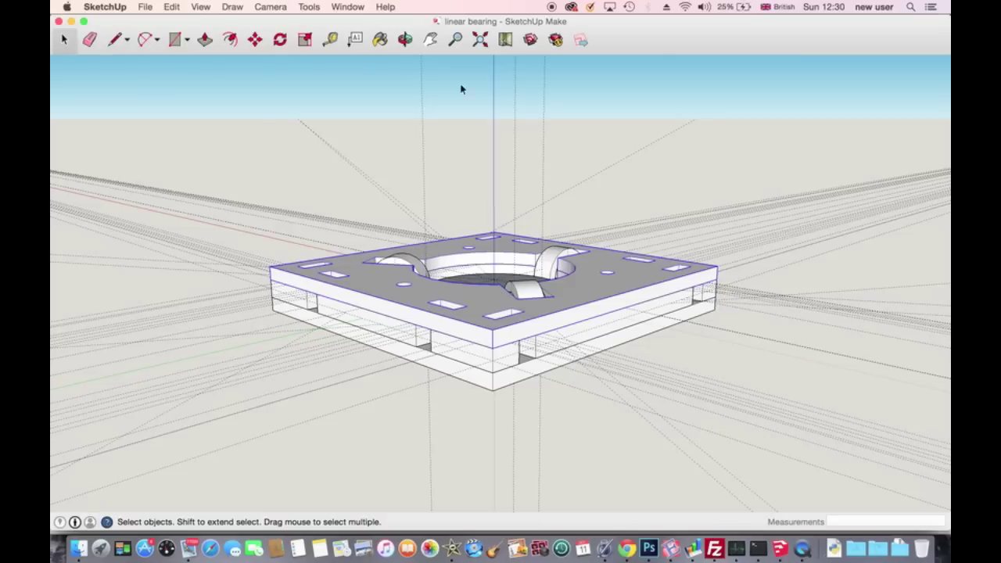
Tilt to a steeper top-down view and select only the slotted top plate.
click(404, 39)
drag(635, 348, 571, 464)
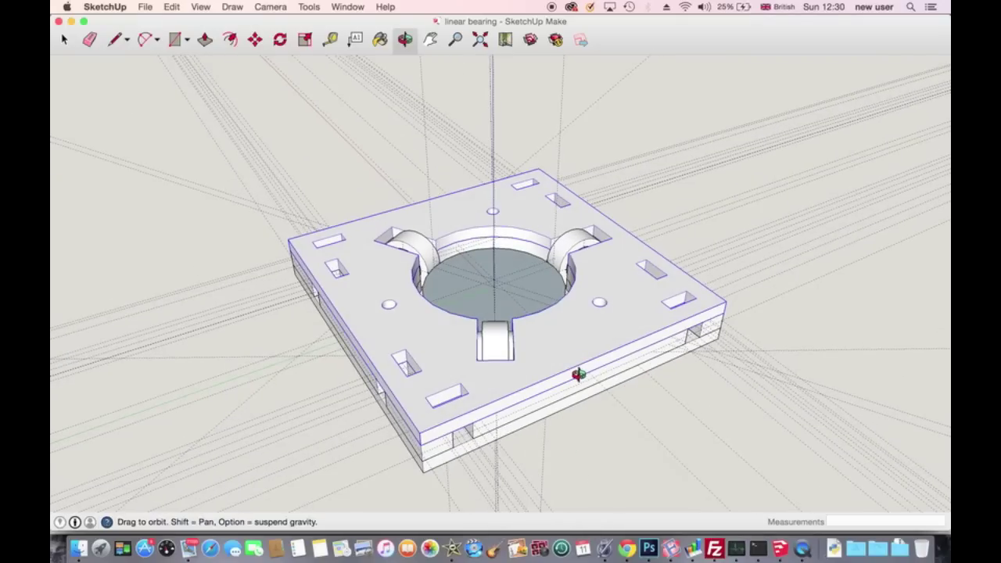
click(64, 40)
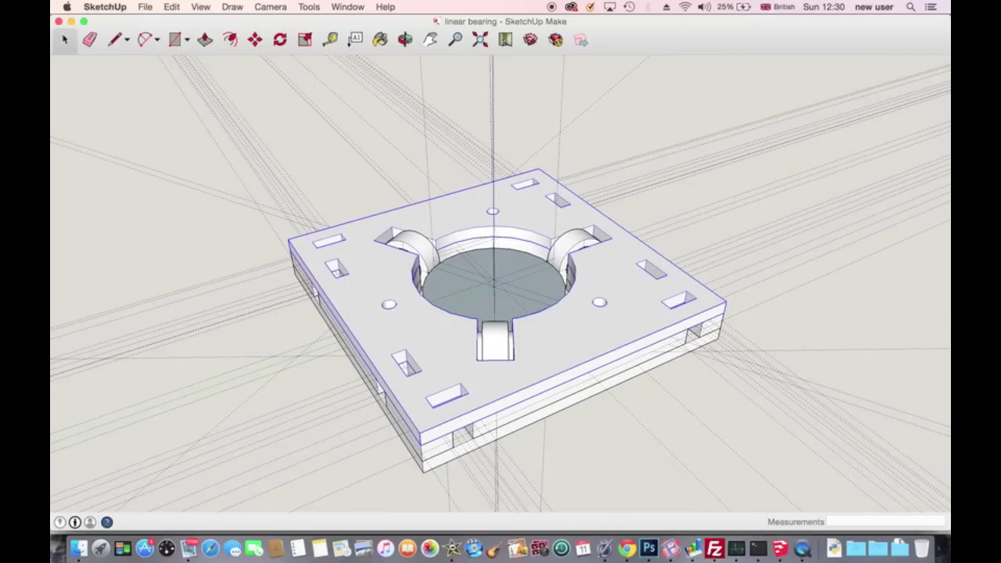
click(607, 454)
click(580, 339)
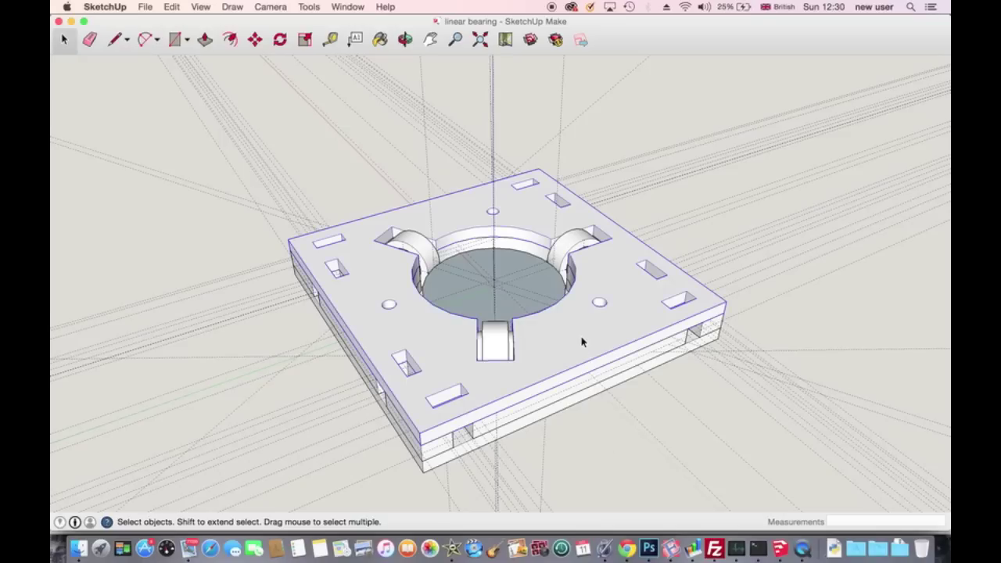
right_click(582, 342)
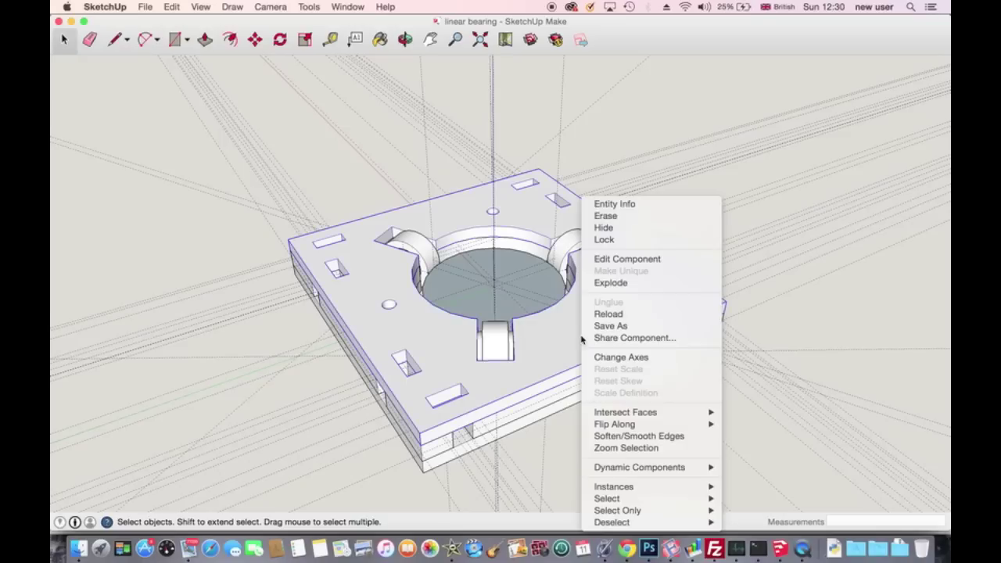
click(646, 231)
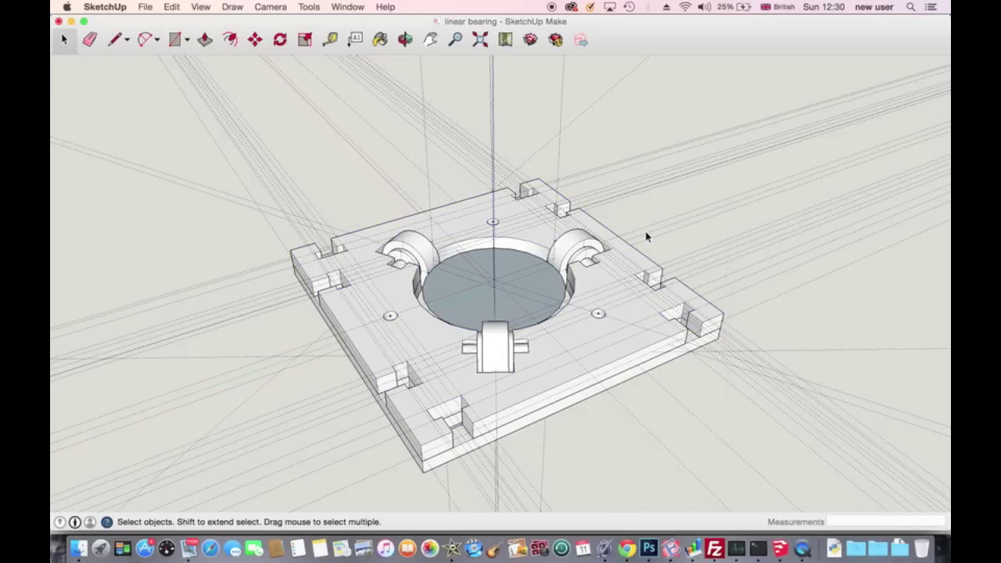
click(516, 387)
right_click(515, 388)
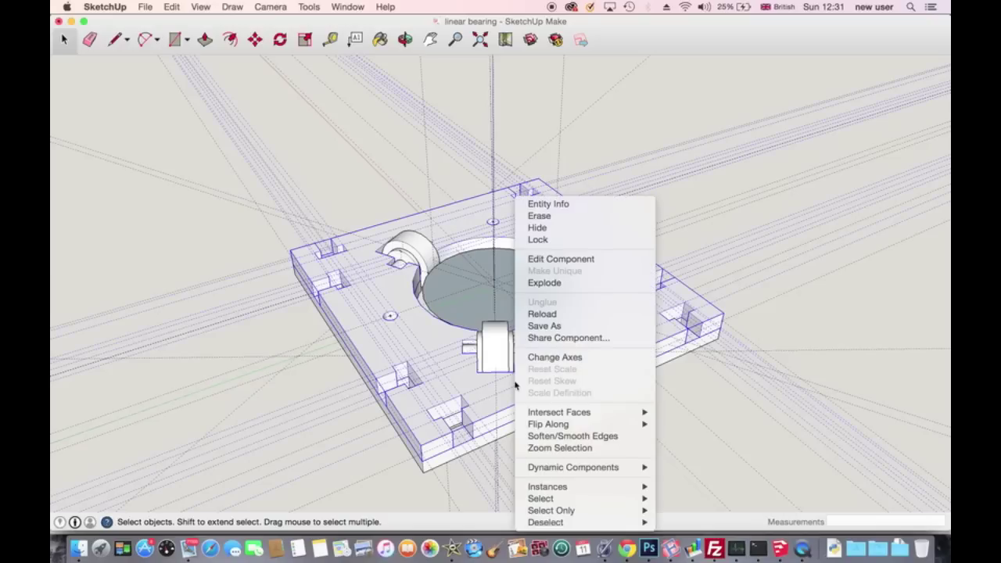
click(584, 227)
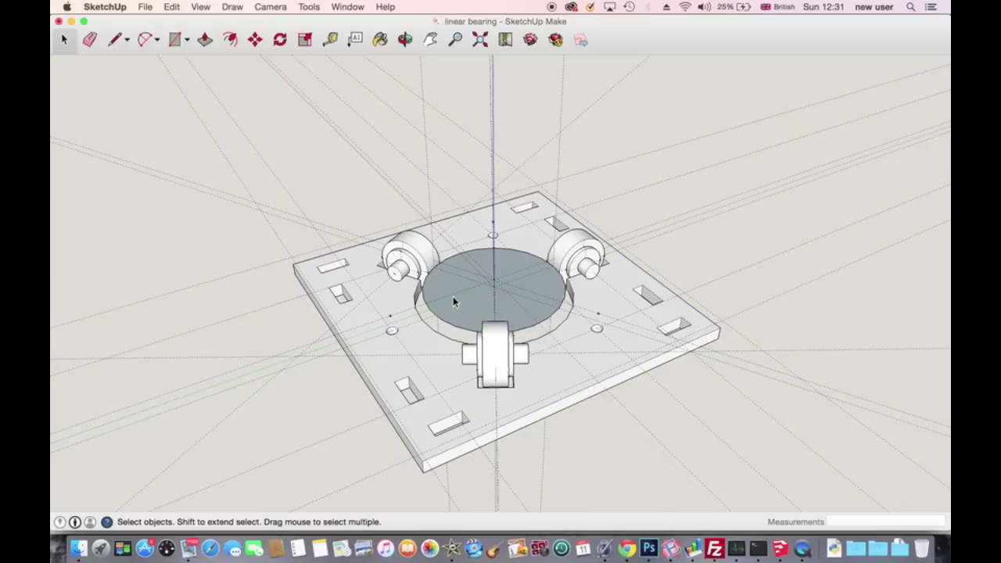
click(154, 8)
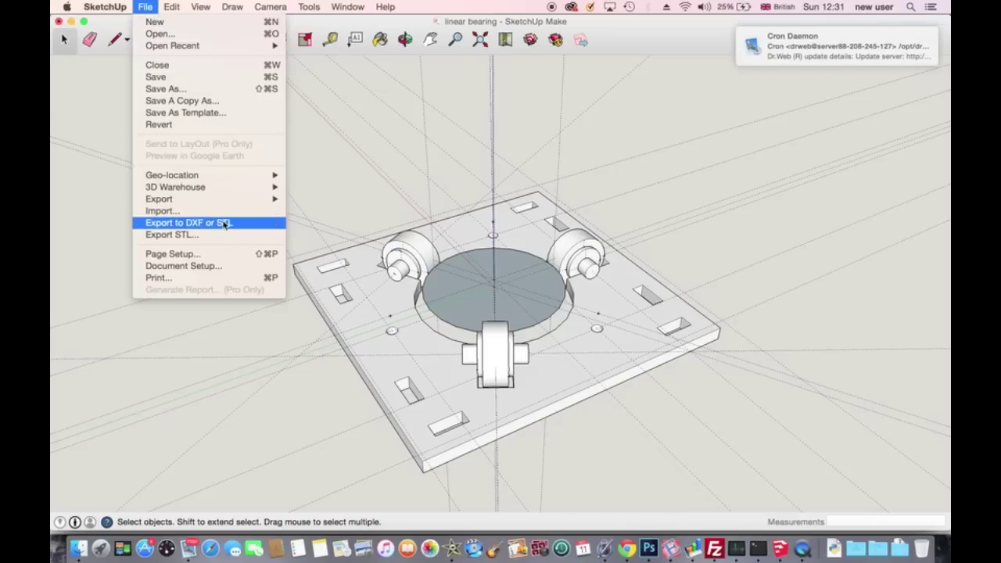
mouse_move(177, 6)
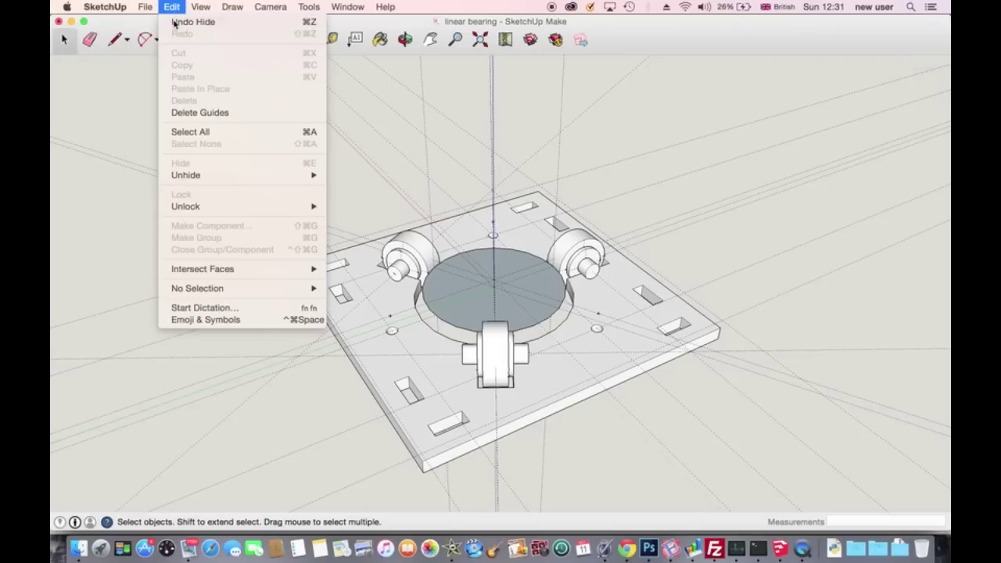
click(176, 22)
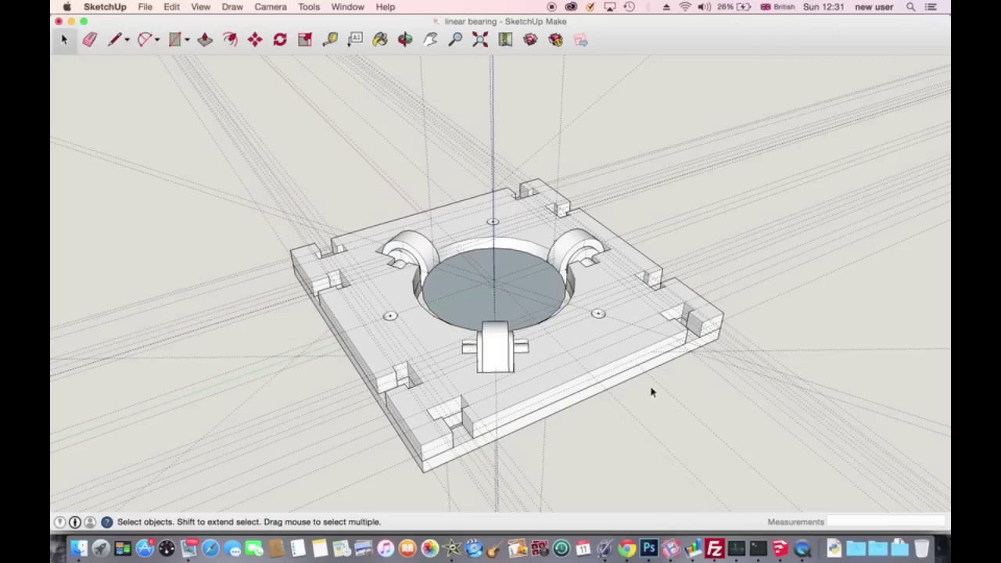
click(171, 6)
click(177, 23)
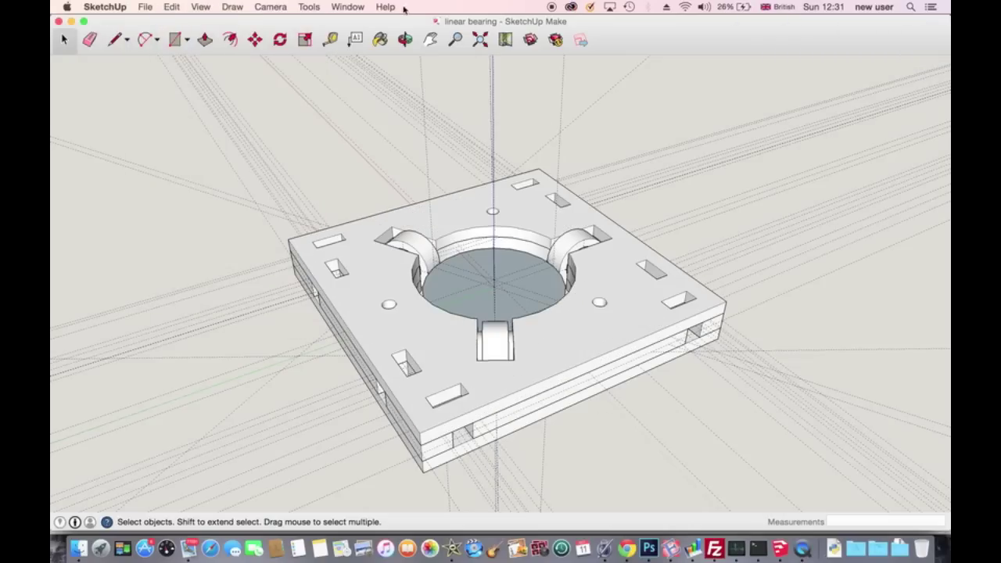
Start Tools > Create cut sheet as SketchUp file and trim thicknesses from 2,3,4,5,6,8,1 to 3,4.
click(302, 7)
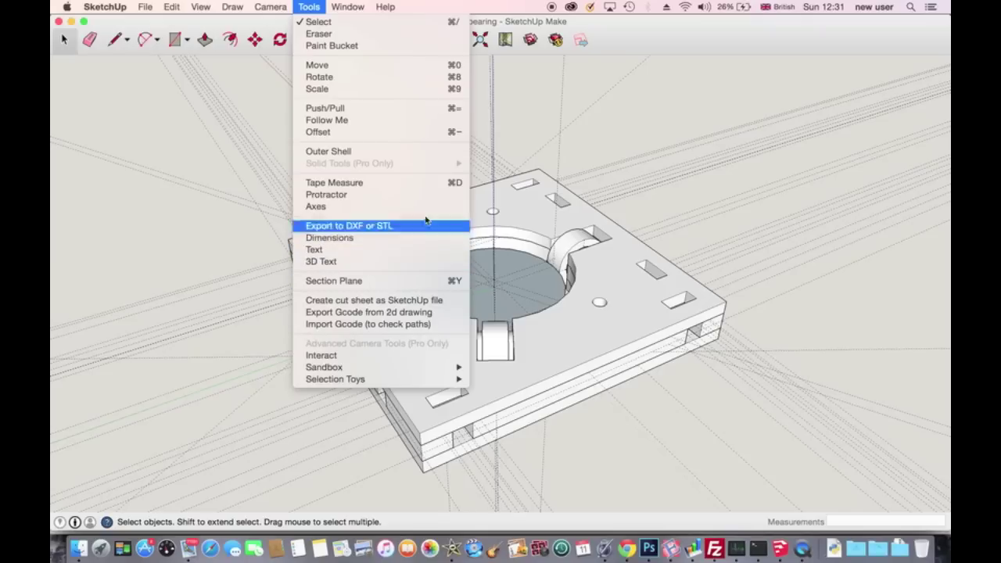
click(435, 305)
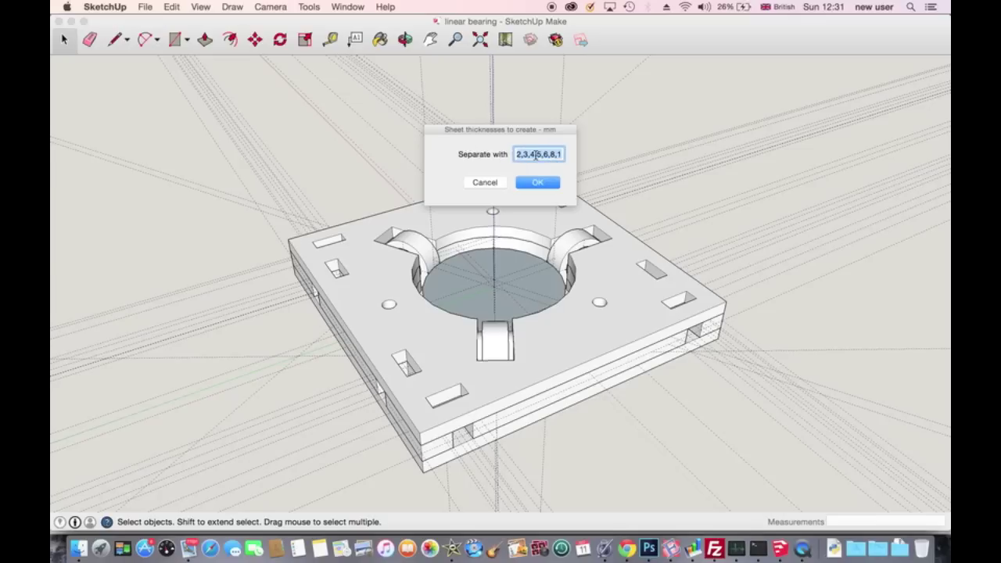
click(535, 155)
click(534, 155)
drag(534, 155, 579, 158)
key(BackSpace)
drag(525, 154, 516, 154)
key(BackSpace)
Confirm the 3,4 mm thicknesses and save the cut sheet as demo.skp in the cnc mill folder.
click(548, 185)
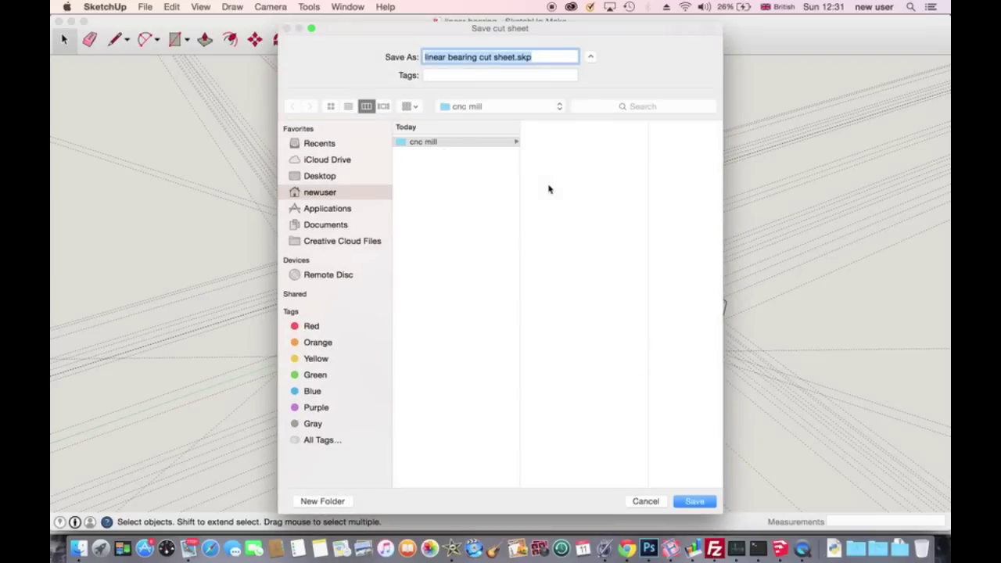
click(513, 57)
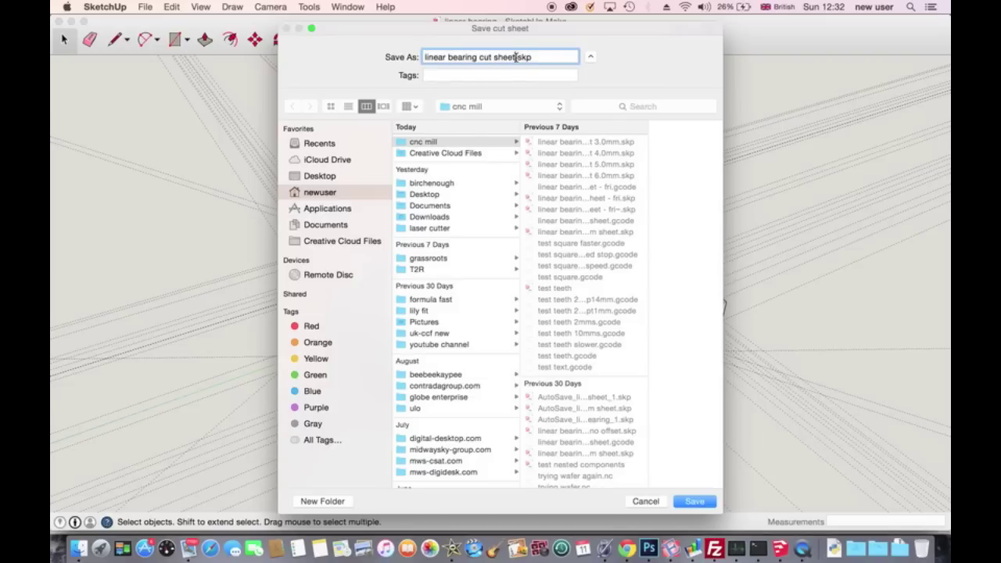
drag(515, 57, 404, 64)
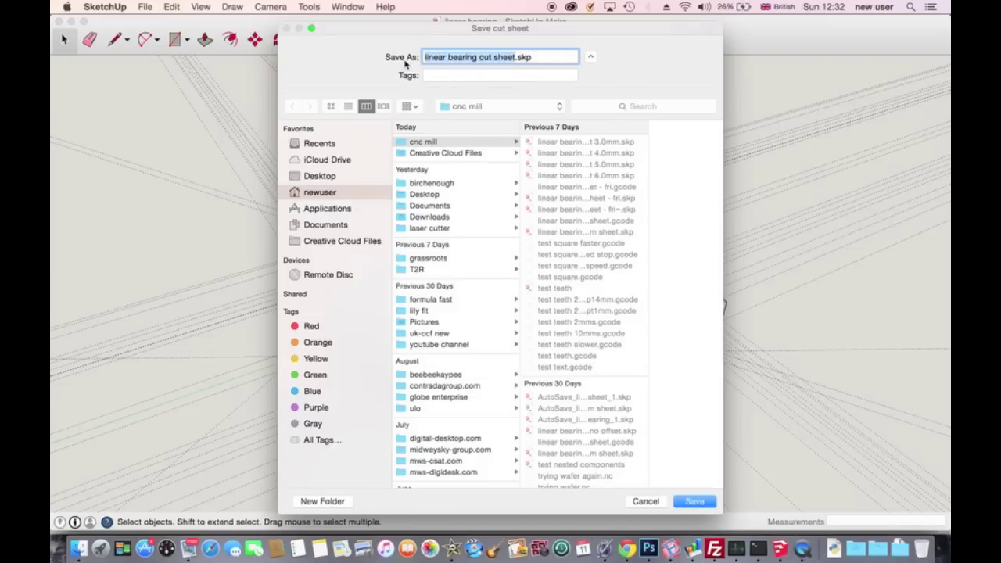
text(demo)
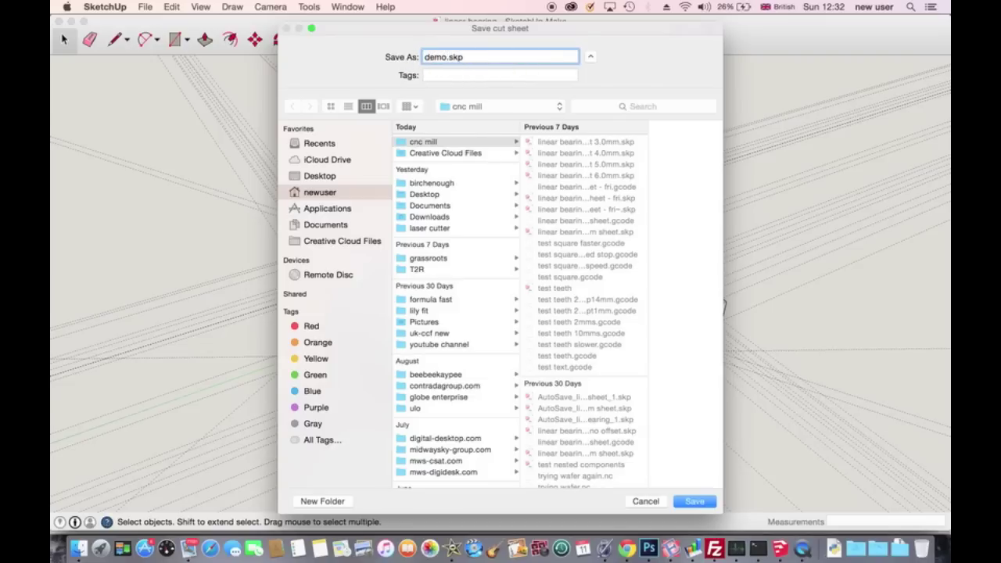
click(689, 502)
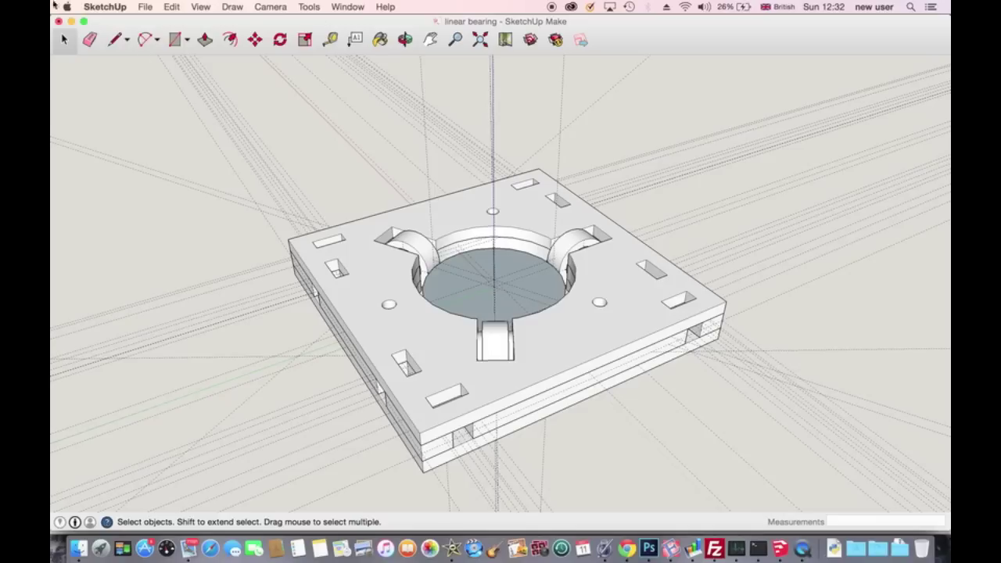
Use File > Open to open demo 3.0mm.skp after briefly previewing demo 4.0mm.skp.
click(107, 6)
mouse_move(141, 6)
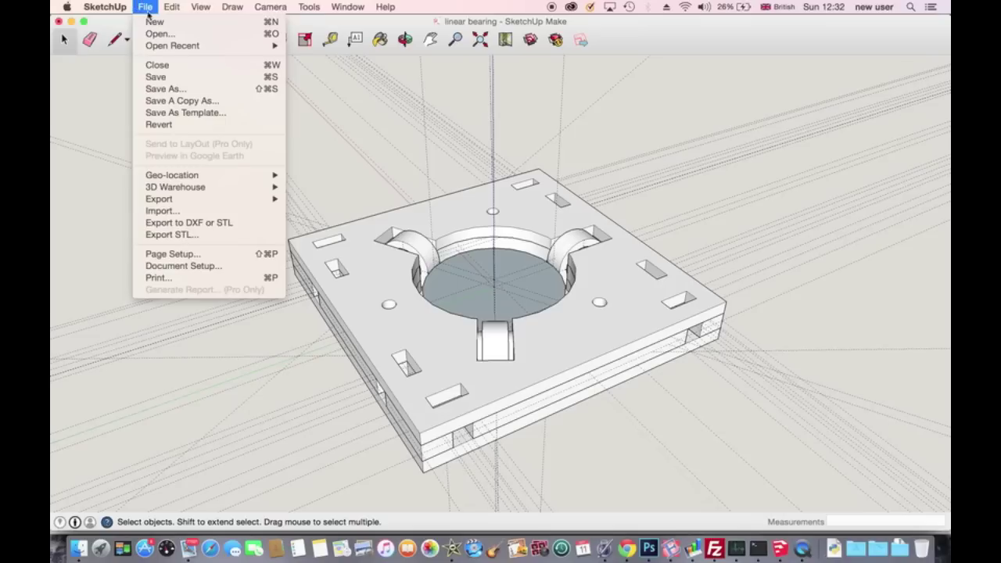
click(157, 34)
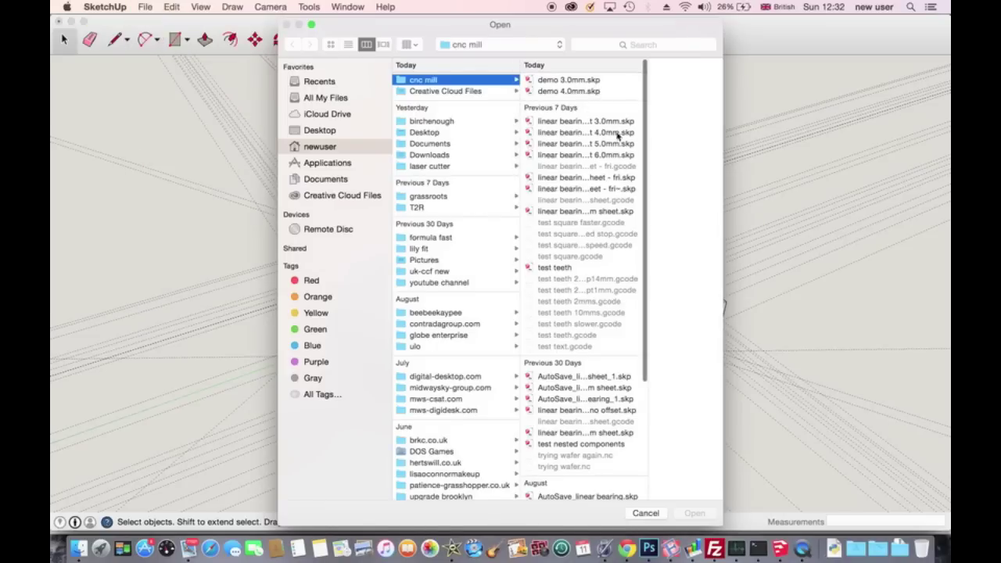
click(579, 81)
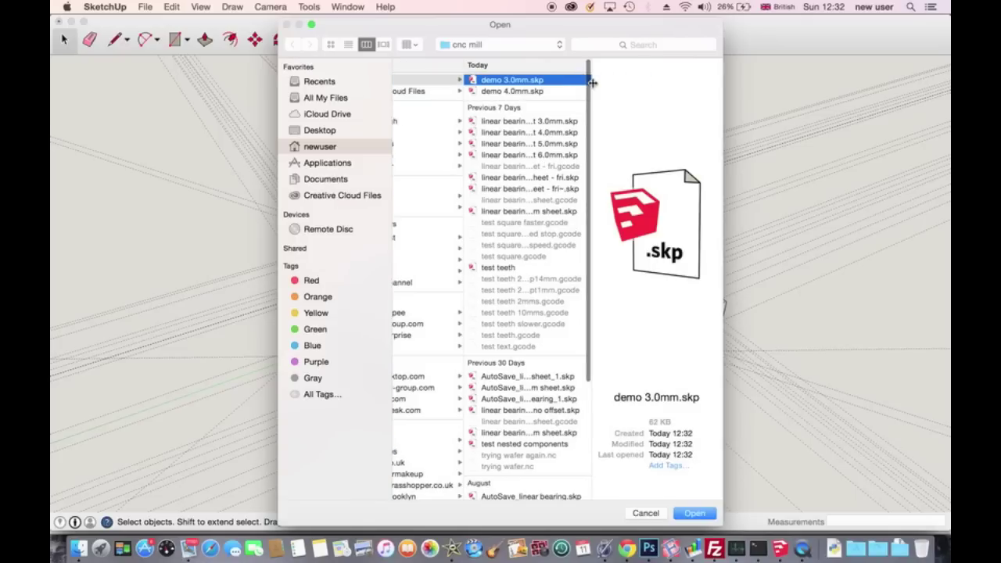
click(516, 92)
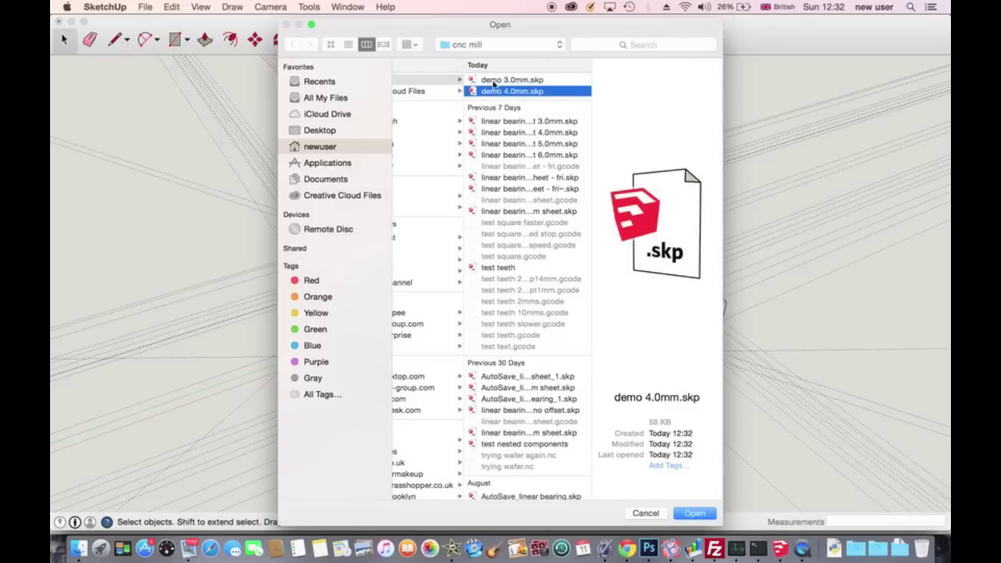
click(510, 81)
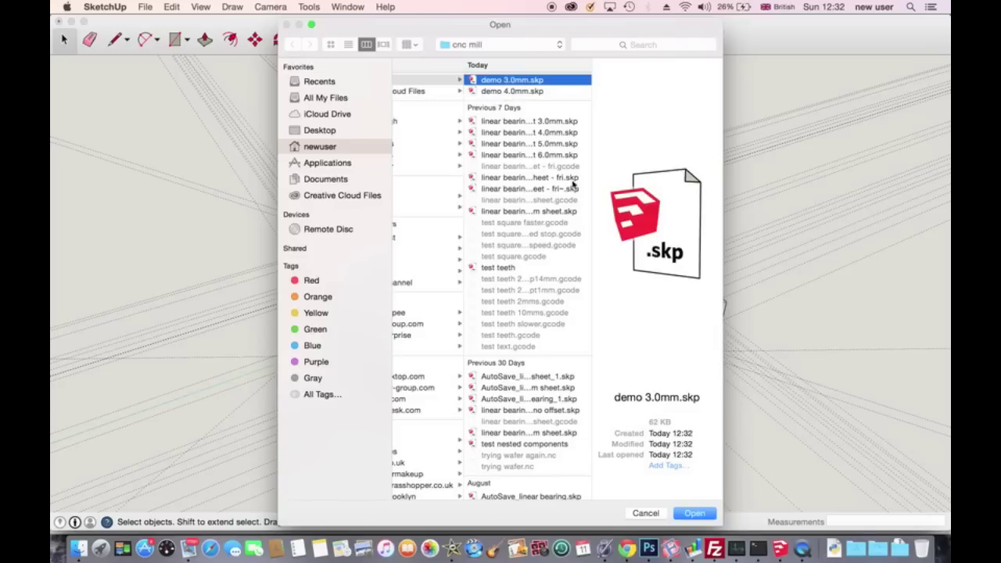
click(699, 515)
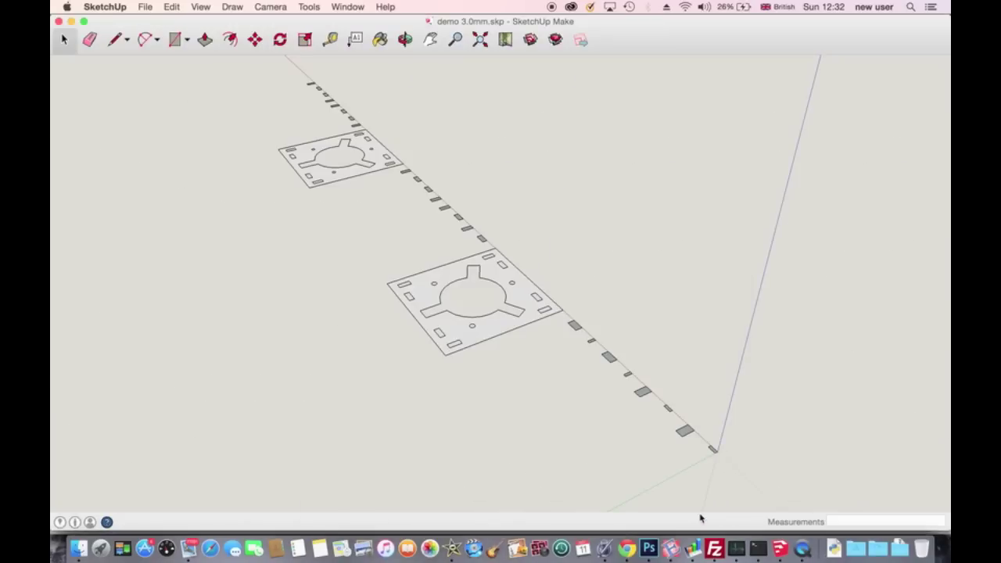
Orbit demo 3.0mm.skp to a front-on view of its two plates and select the left plate.
click(405, 39)
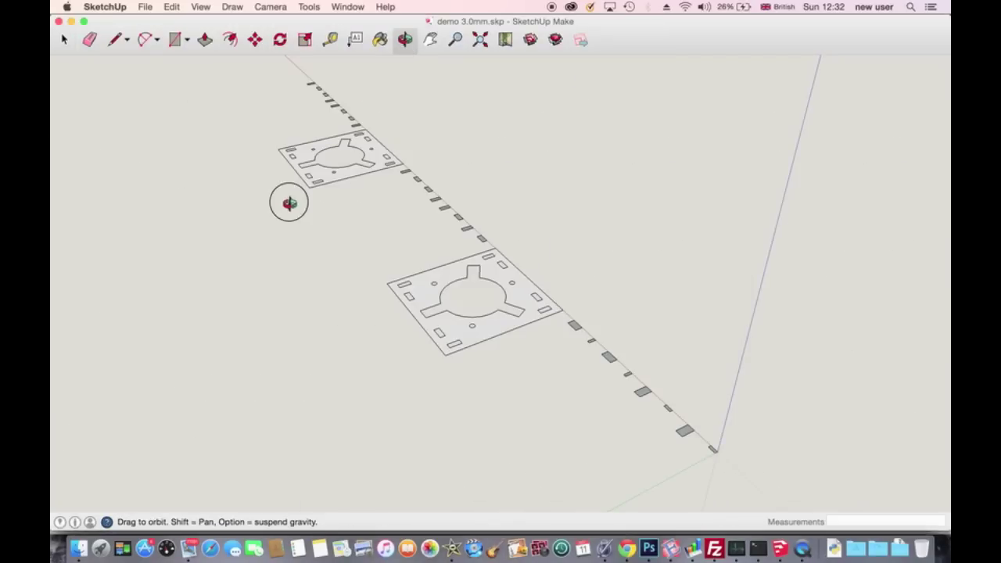
drag(286, 201, 365, 309)
scroll(365, 309, down, 2)
scroll(365, 309, up, 3)
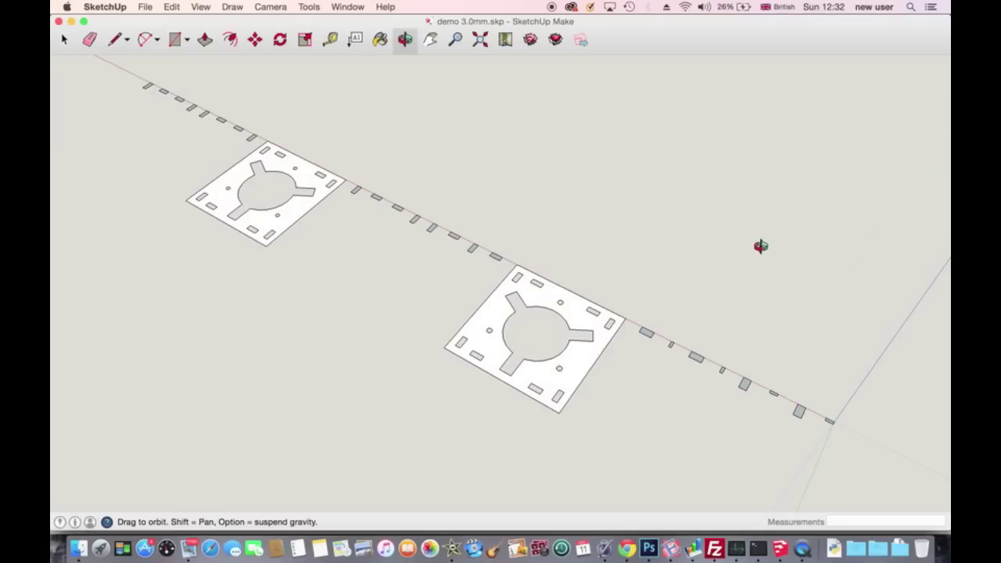
drag(400, 313, 473, 359)
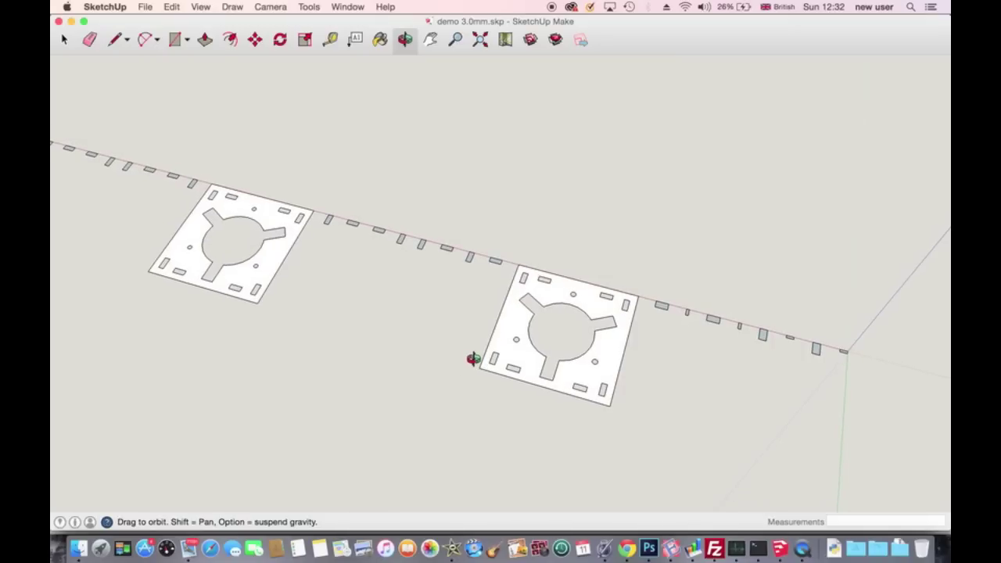
click(64, 40)
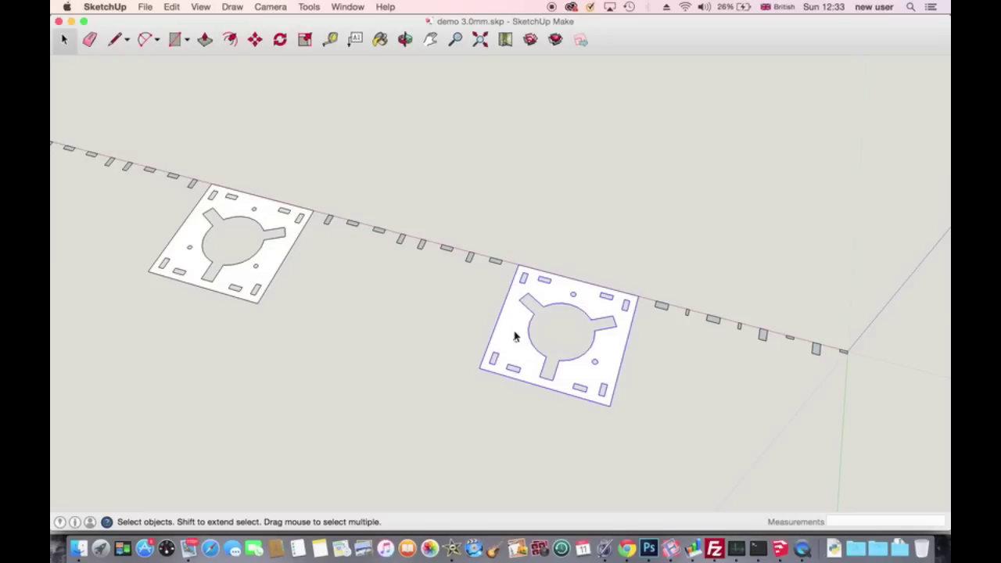
click(231, 272)
Delete the tab row beside the right plate and move that plate's corner to the origin.
drag(650, 269, 867, 387)
key(Delete)
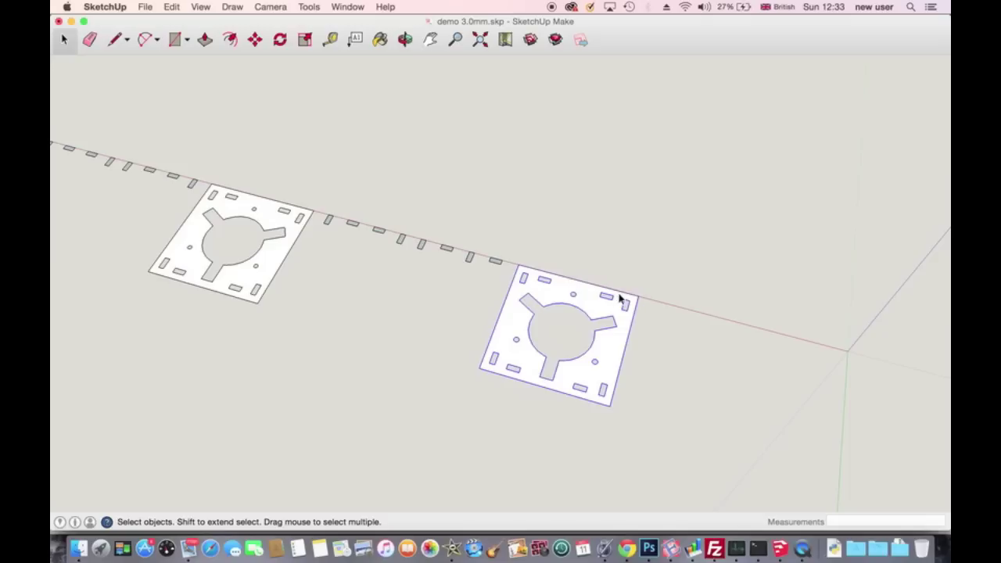
drag(619, 295, 712, 310)
click(708, 359)
click(253, 42)
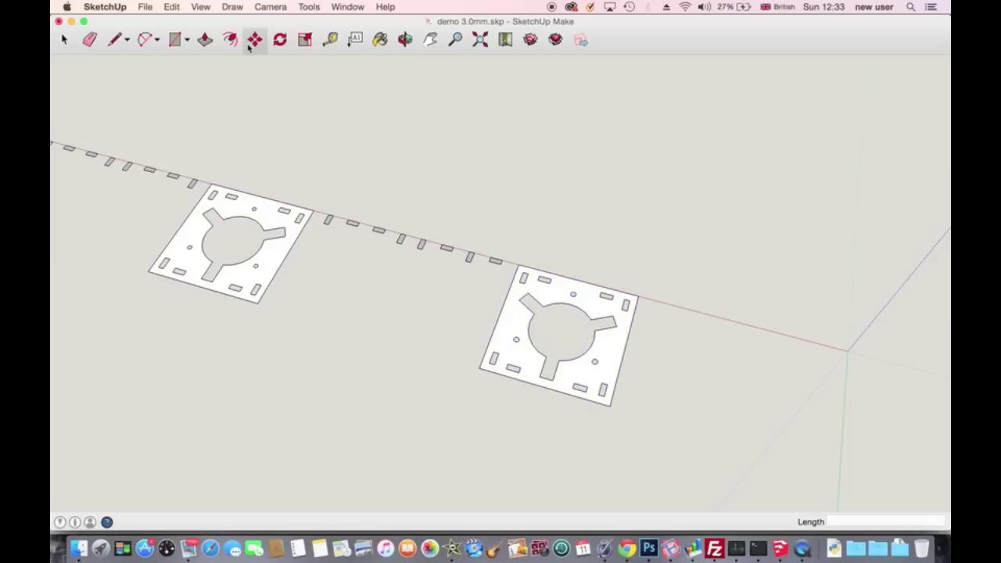
click(638, 297)
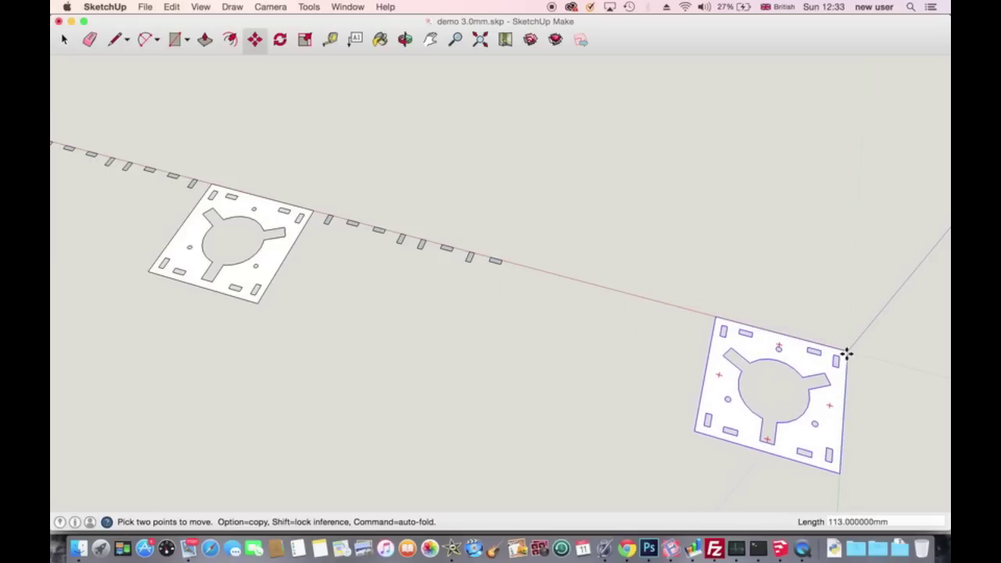
click(846, 354)
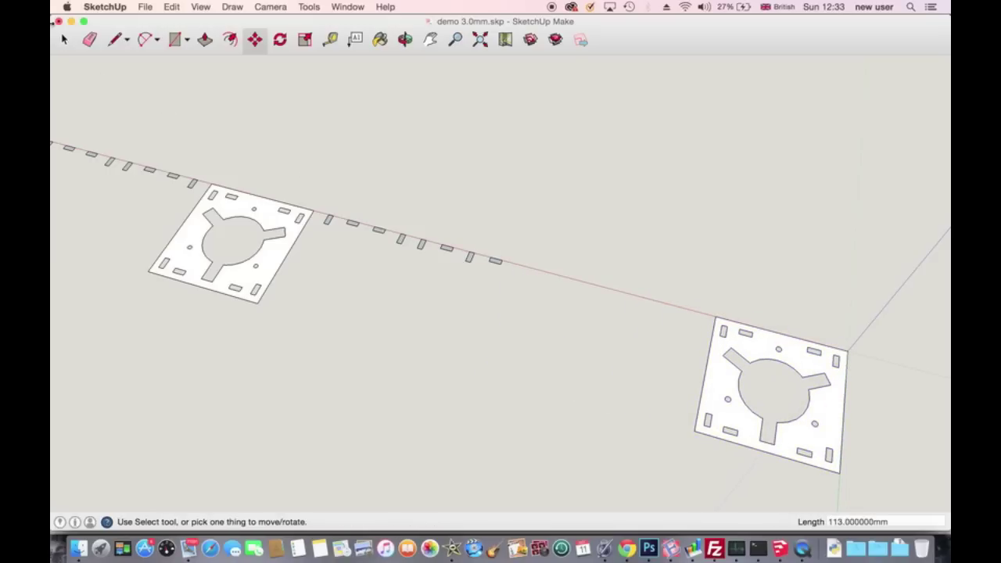
key(space)
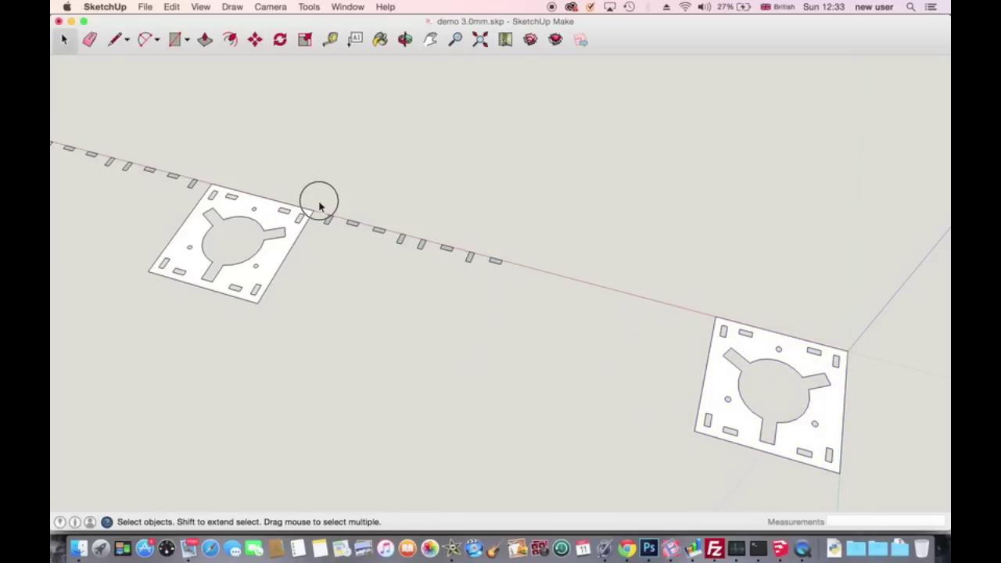
Delete the row of small slot pieces and place the left plate beside the right plate.
drag(320, 201, 535, 311)
key(Delete)
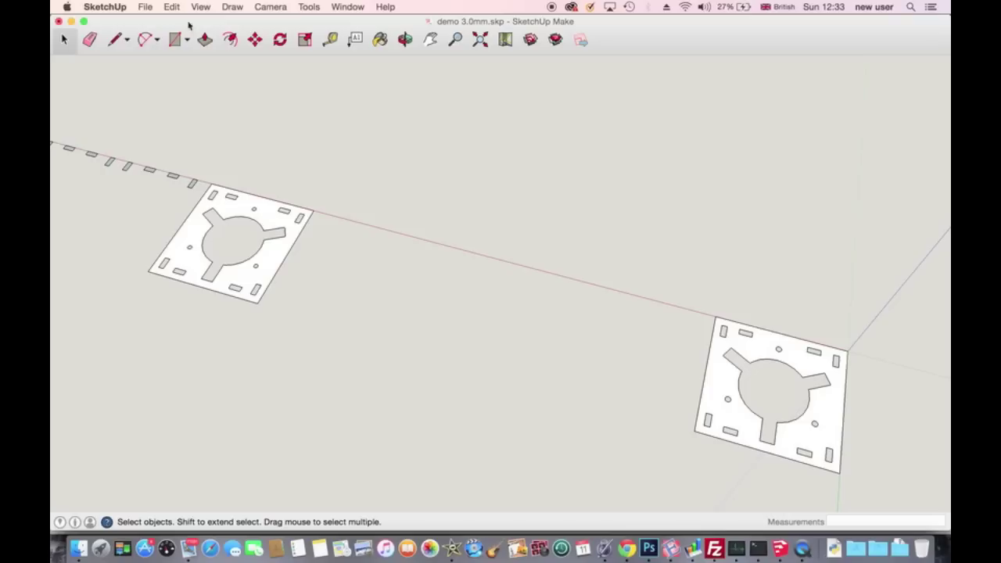
click(253, 39)
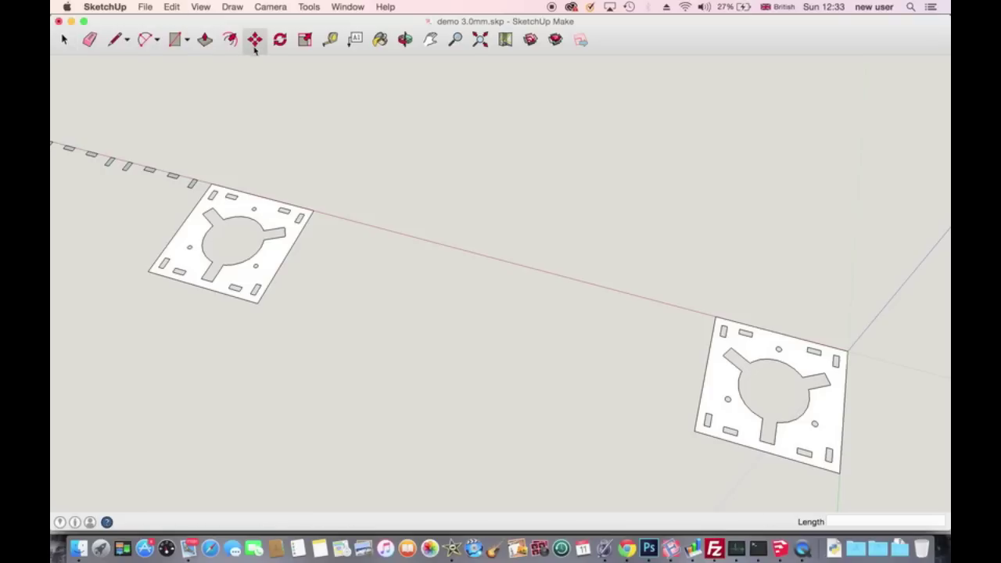
click(313, 212)
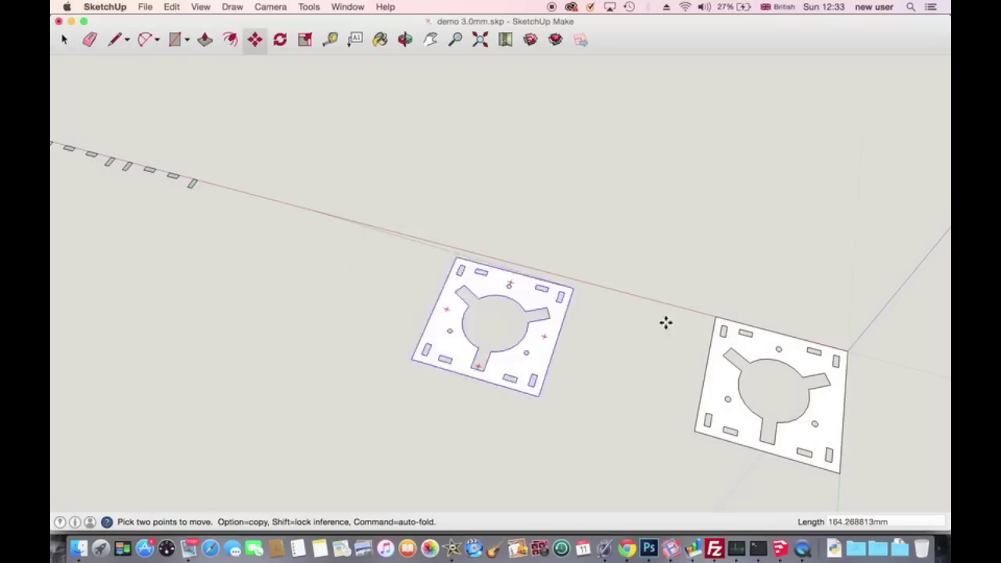
click(706, 315)
scroll(97, 118, down, 4)
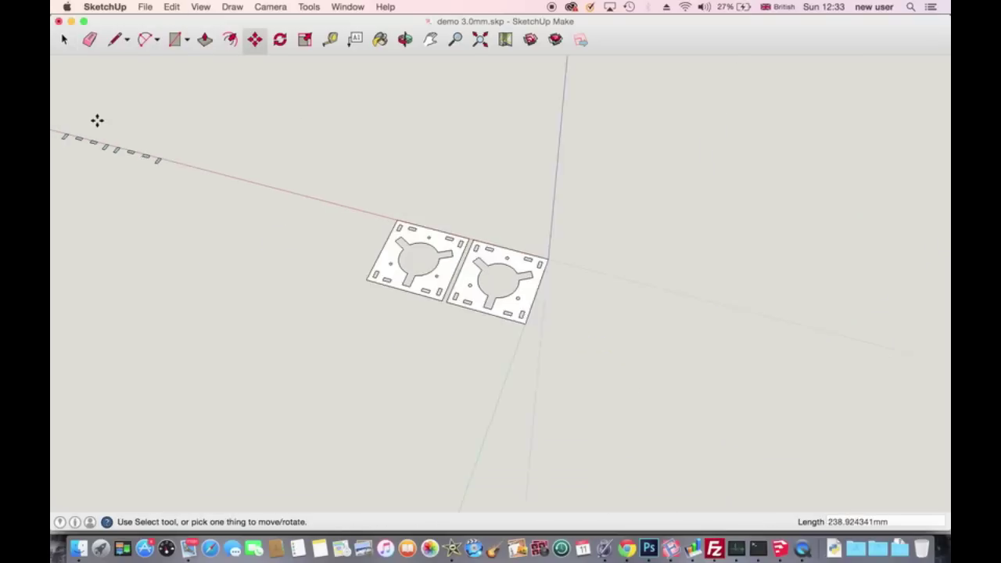
scroll(66, 128, up, 6)
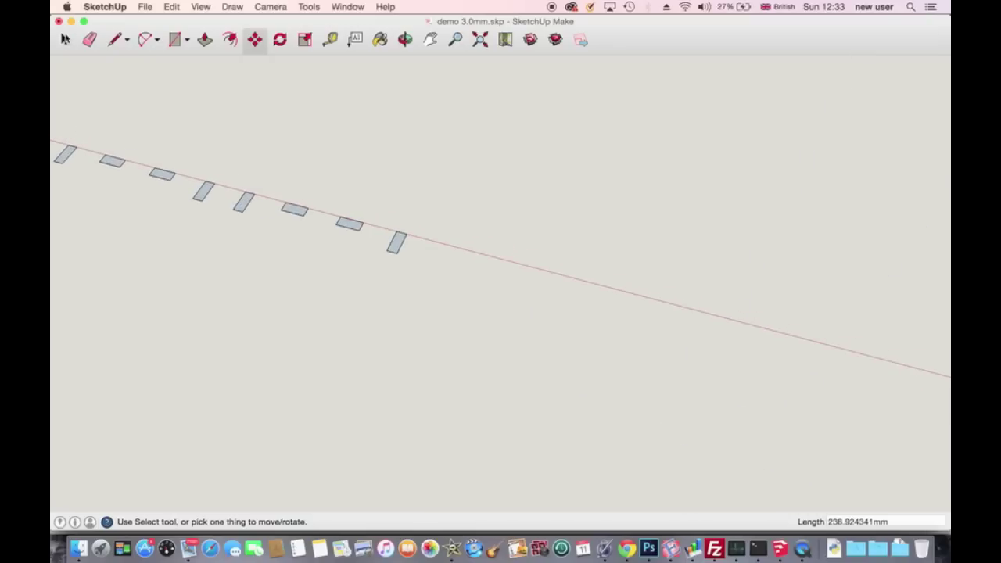
key(space)
Box-select and delete all remaining loose slot pieces from the 3 mm sheet.
drag(547, 409, 53, 80)
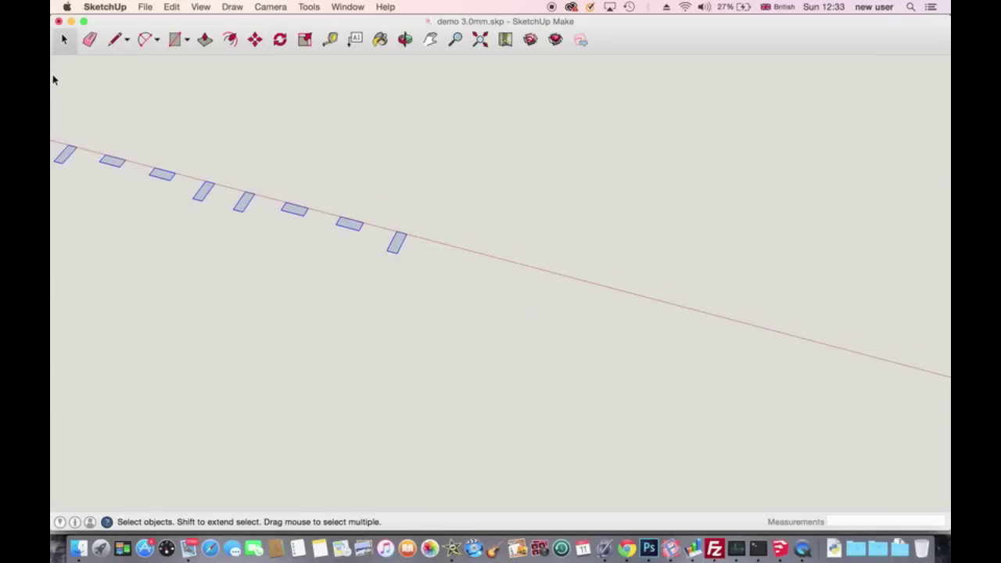
key(Delete)
scroll(441, 284, down, 5)
scroll(538, 324, up, 2)
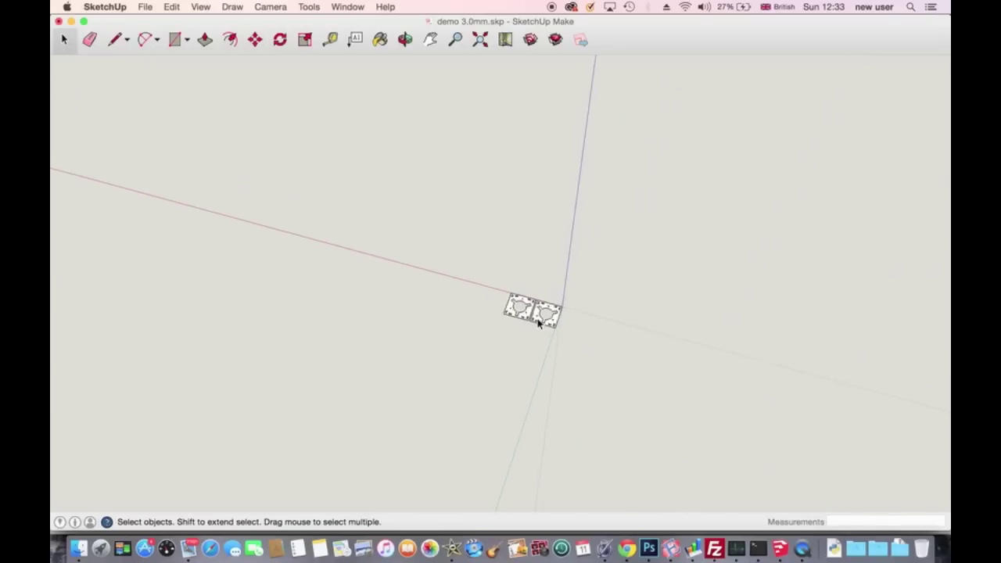
scroll(539, 323, up, 4)
click(144, 6)
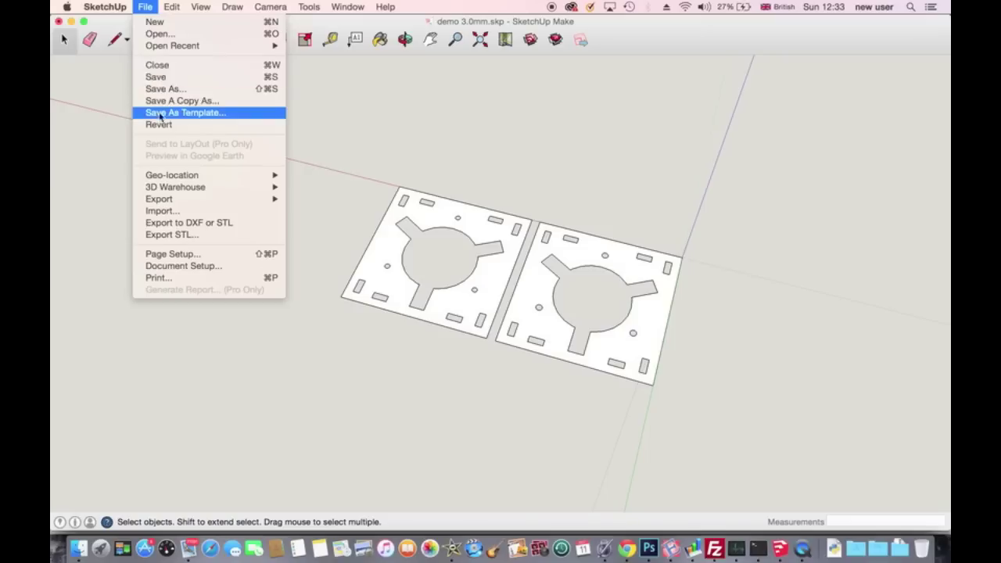
Save the 3 mm sheet and review G-code cutting parameters (0.14 mm beam, 3 passes) without exporting.
click(173, 83)
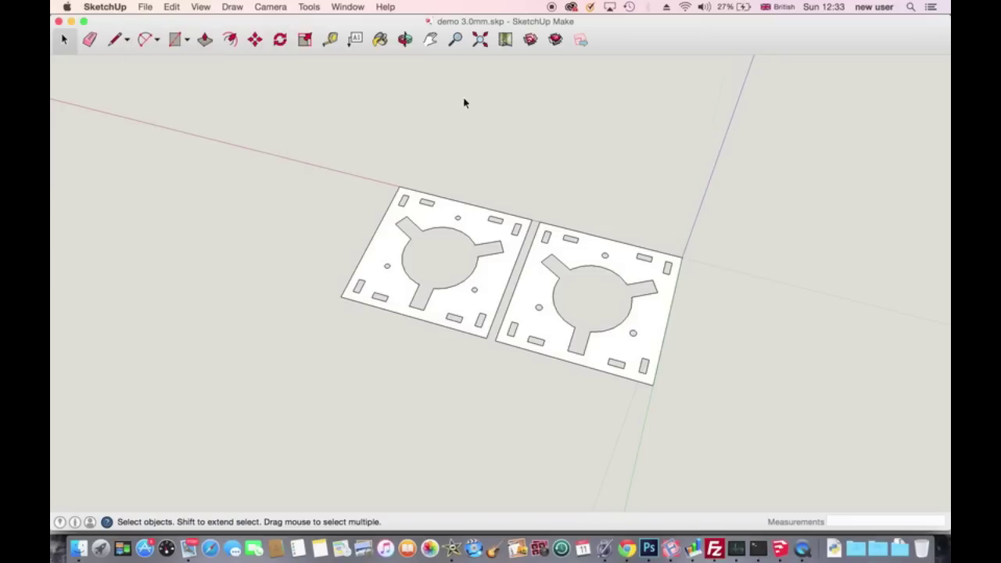
click(310, 6)
click(315, 7)
click(315, 7)
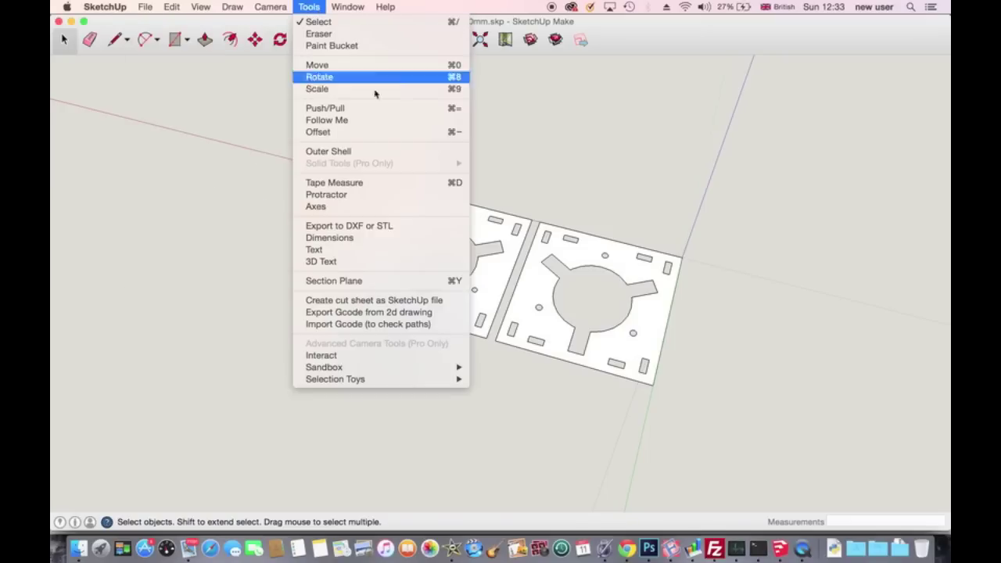
click(412, 313)
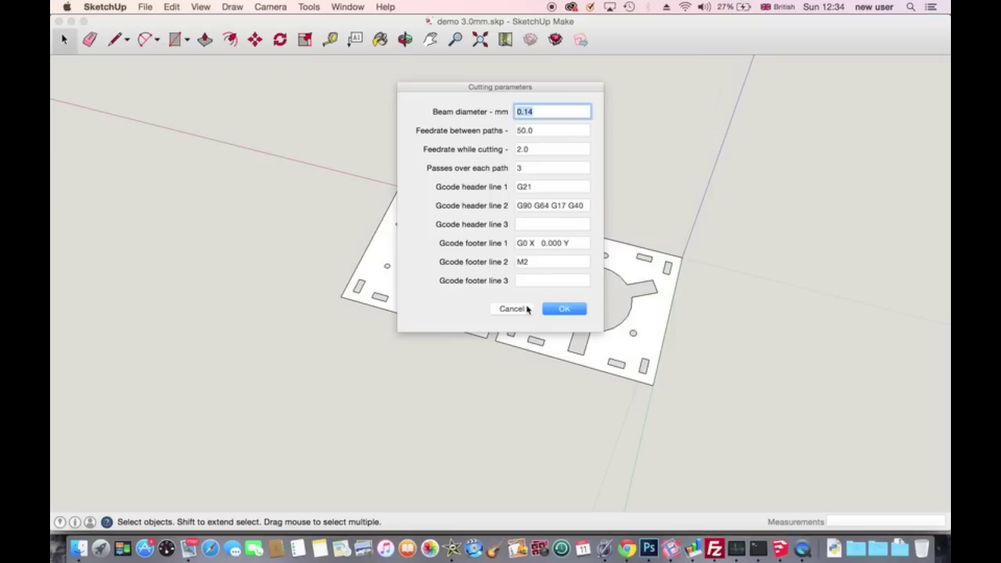
click(525, 309)
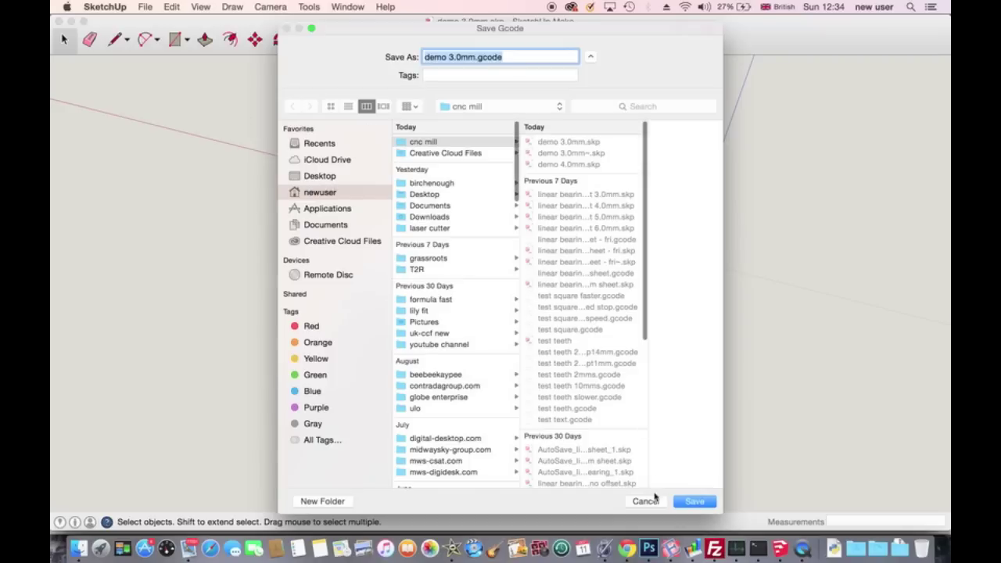
click(654, 501)
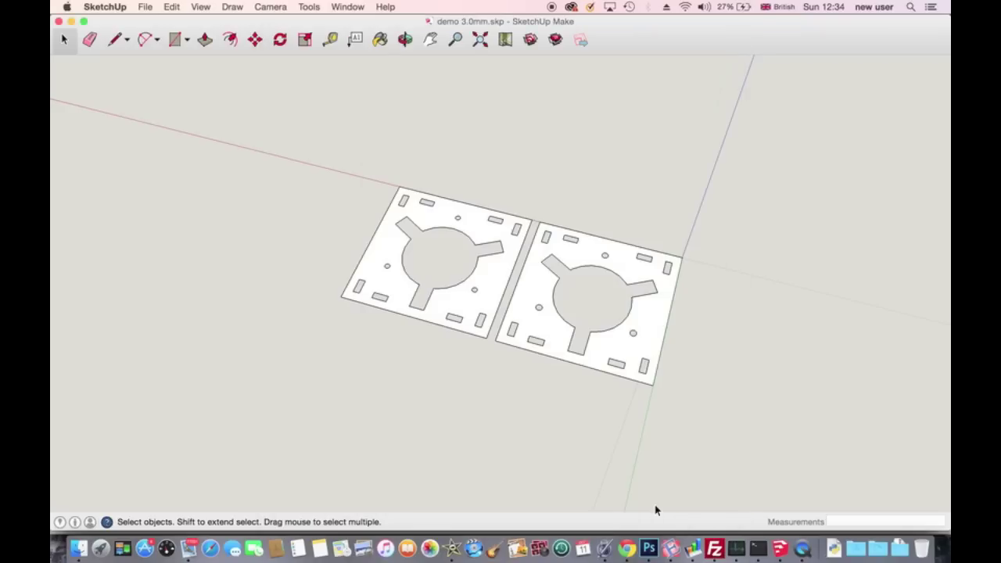
click(138, 7)
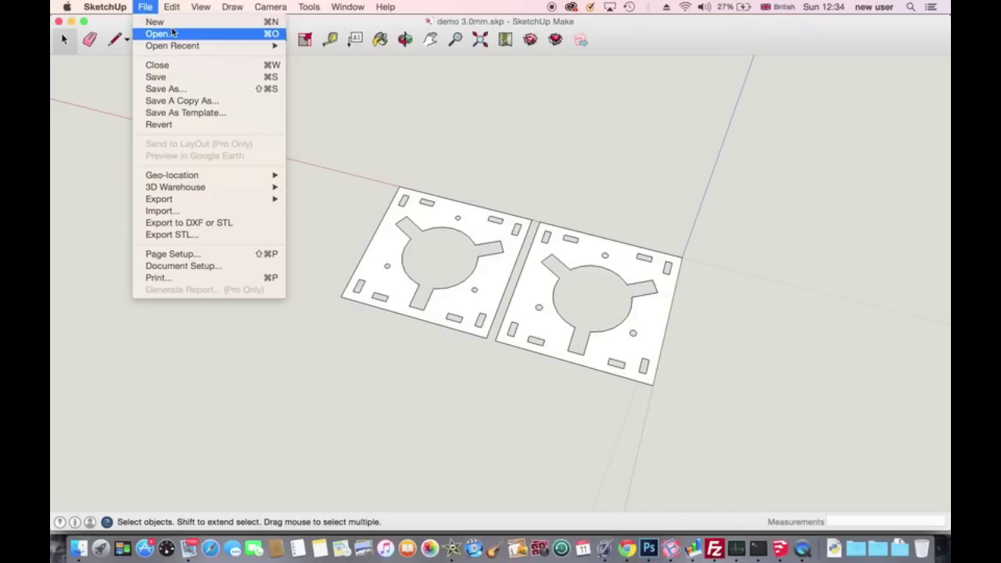
Open demo 4.0mm.skp from the cnc mill folder.
click(159, 33)
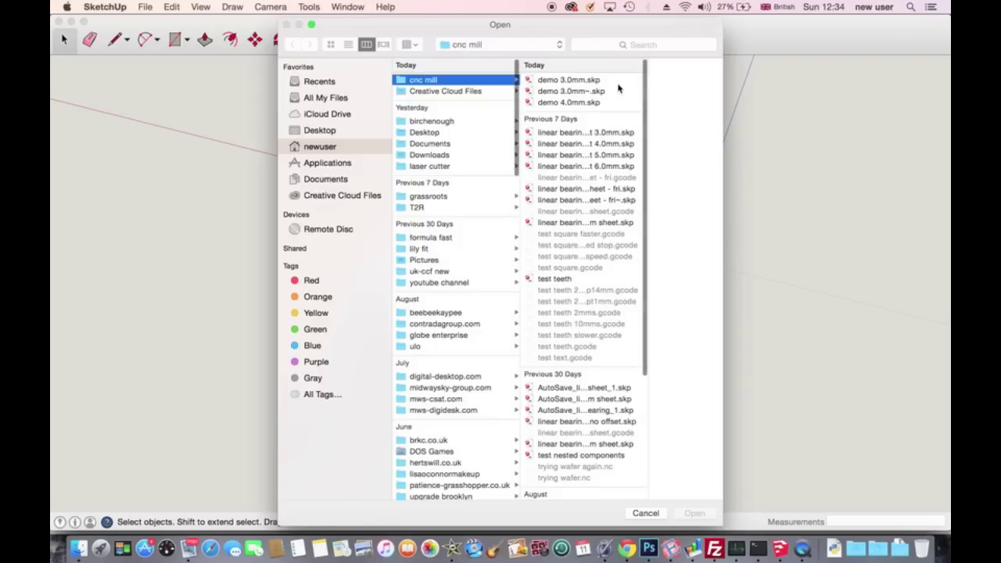
click(598, 104)
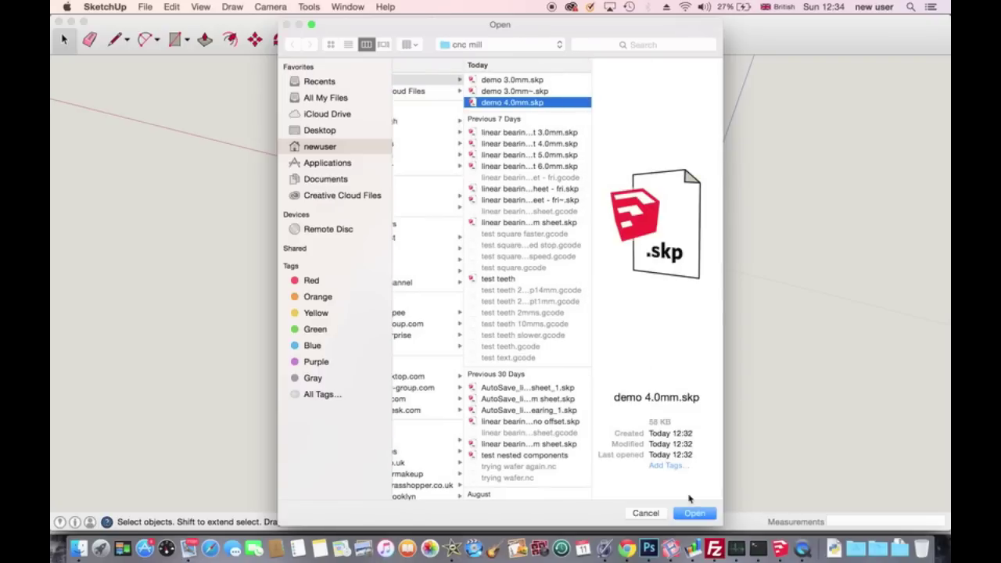
click(696, 514)
scroll(248, 223, down, 5)
scroll(181, 164, up, 5)
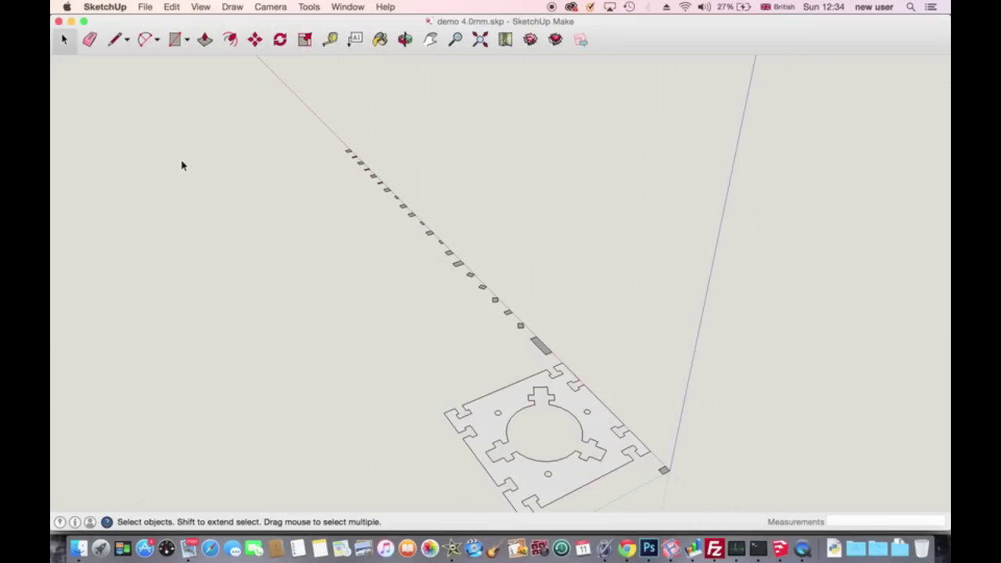
scroll(181, 164, down, 1)
Orbit the part flat, delete the row of small tab pieces, and select the leftover piece.
click(408, 38)
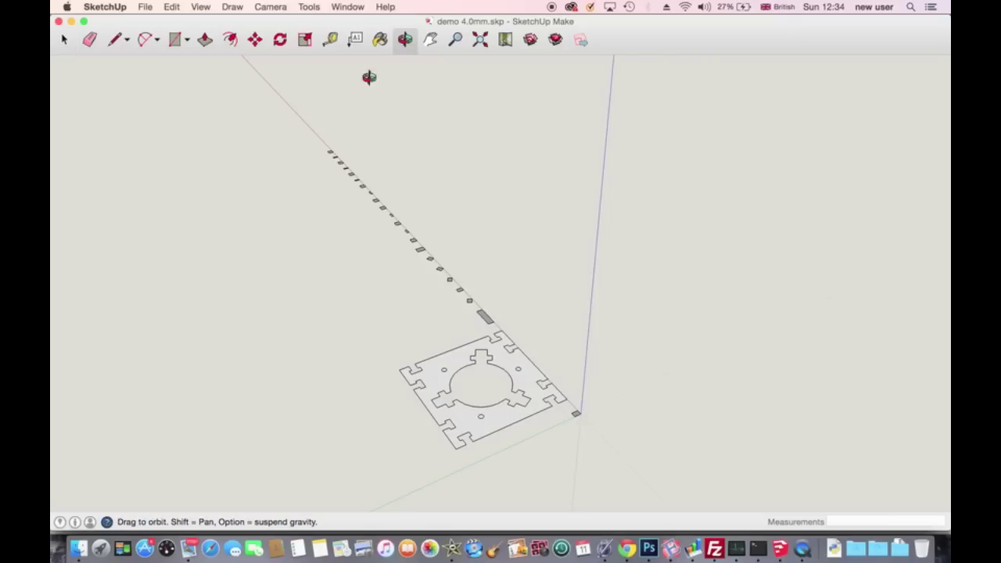
drag(373, 347, 535, 415)
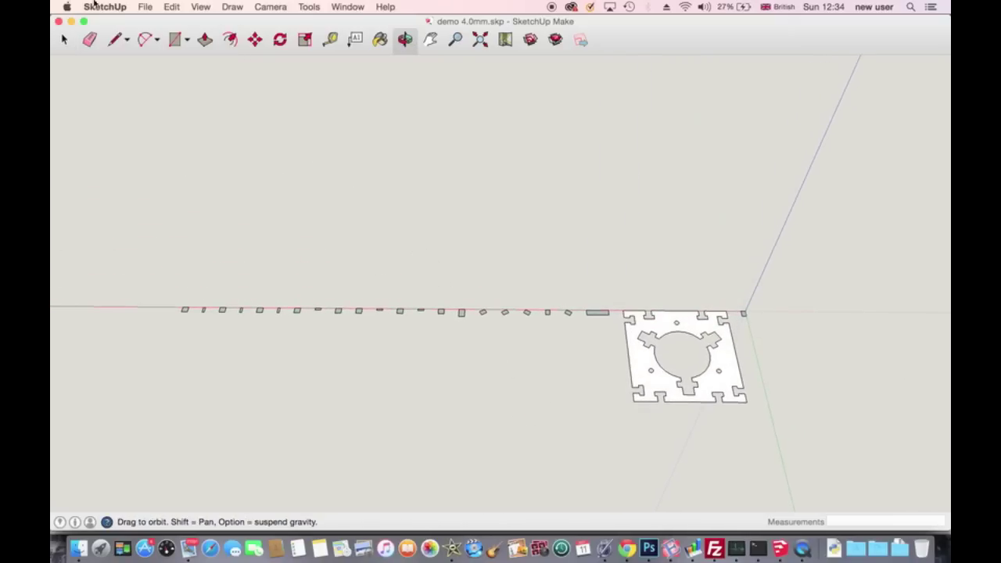
click(64, 39)
drag(159, 252, 620, 429)
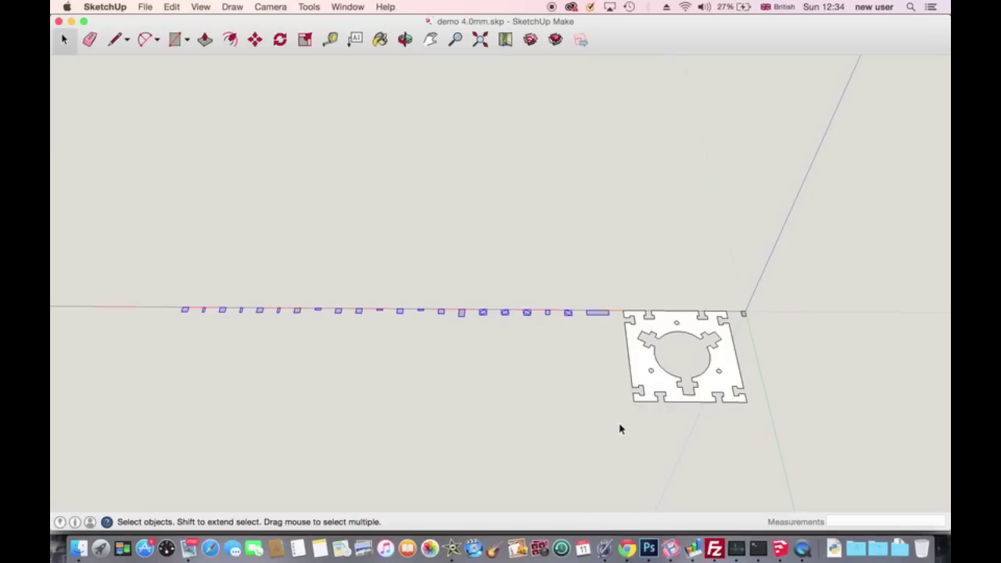
key(Delete)
drag(744, 299, 765, 324)
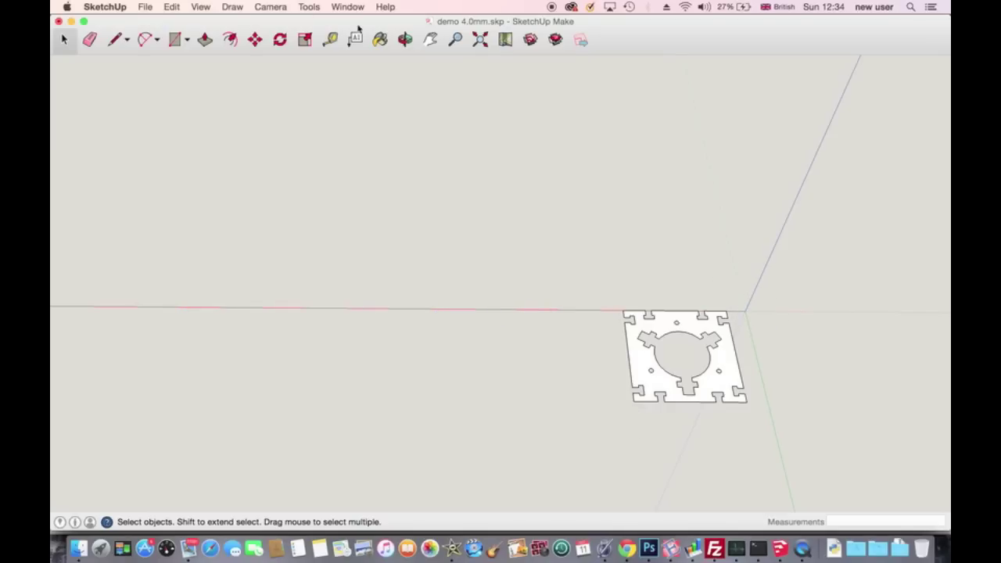
Move the slotted plate so its corner snaps exactly onto the origin.
click(256, 41)
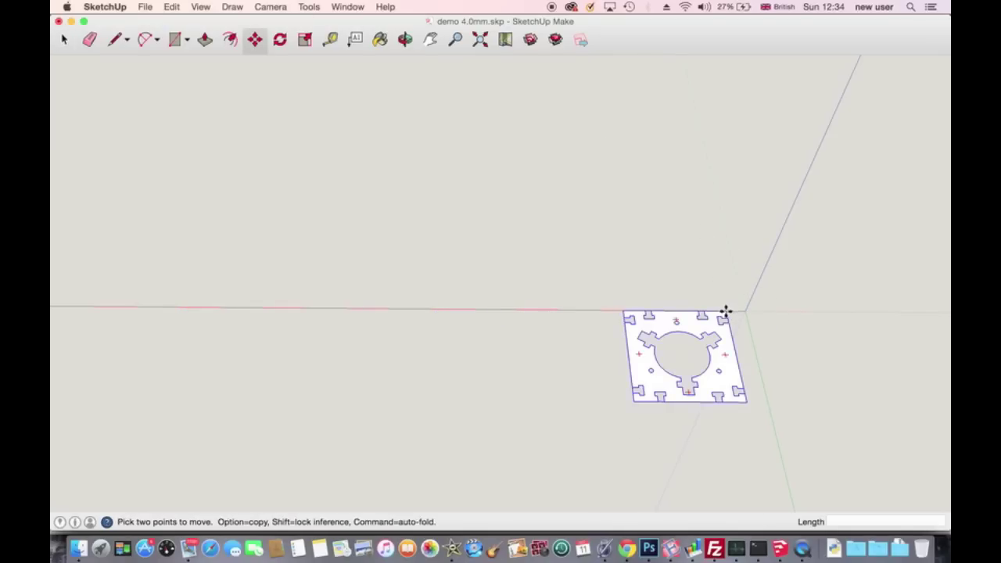
click(724, 311)
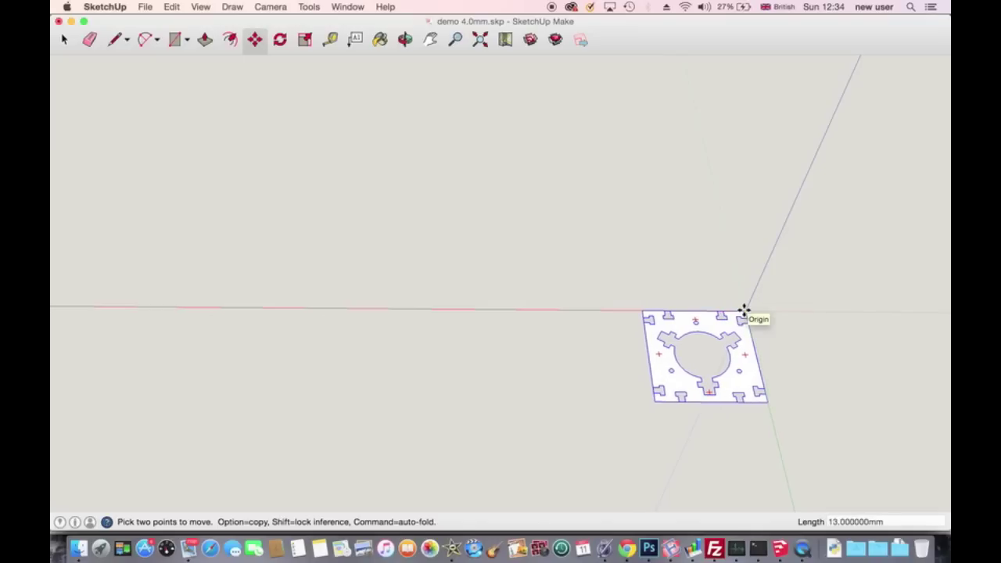
click(744, 312)
scroll(697, 326, up, 5)
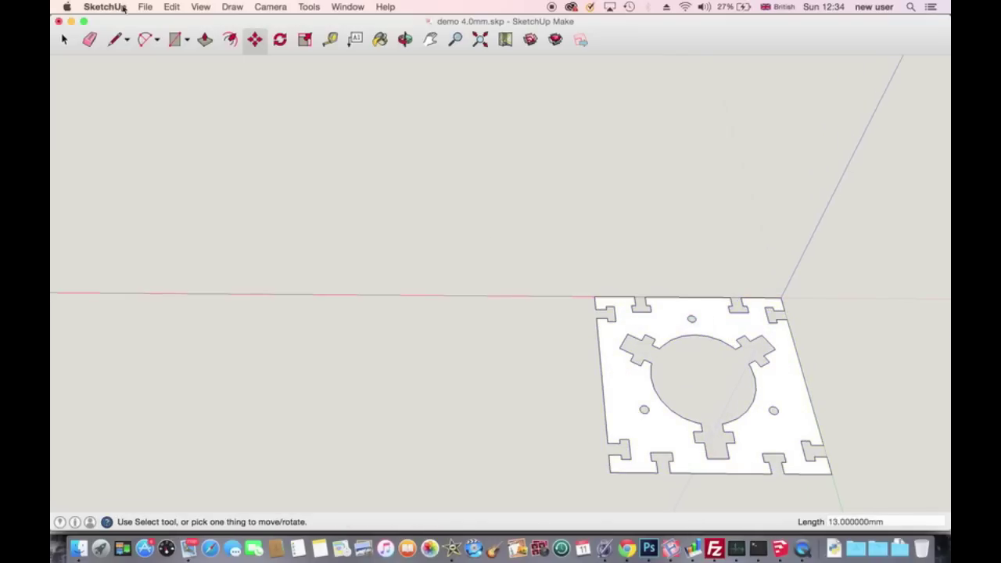
Save demo 4.0mm.skp, recentre the plate in view, save again, and turn on Tools > Interact.
click(150, 7)
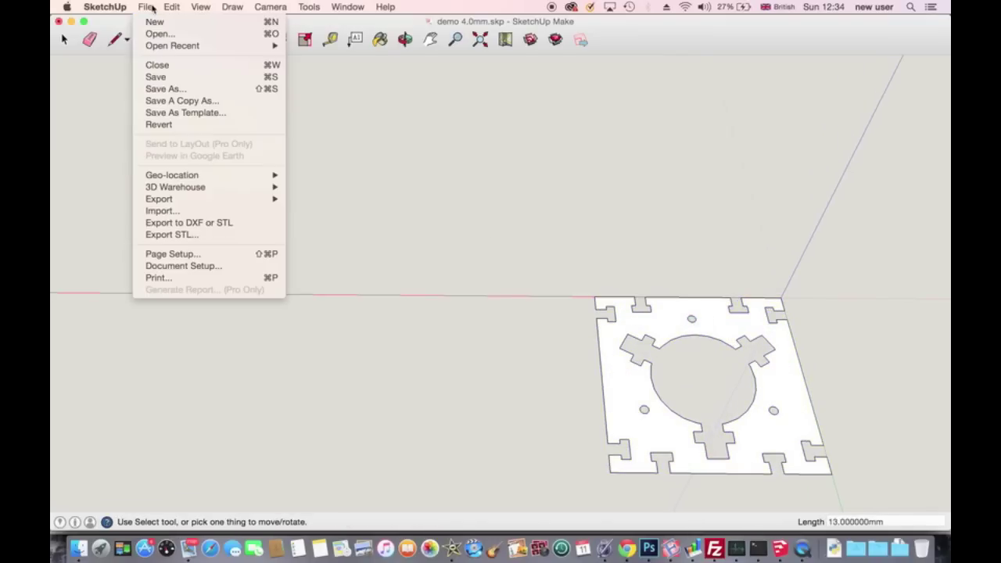
click(157, 76)
scroll(709, 341, down, 3)
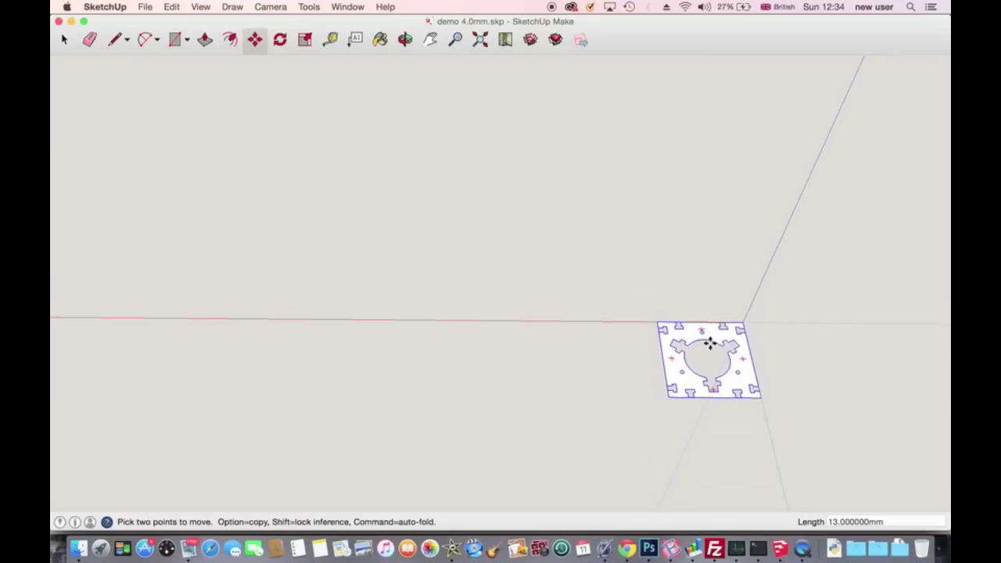
key(super+t)
scroll(731, 431, up, 2)
scroll(732, 432, down, 2)
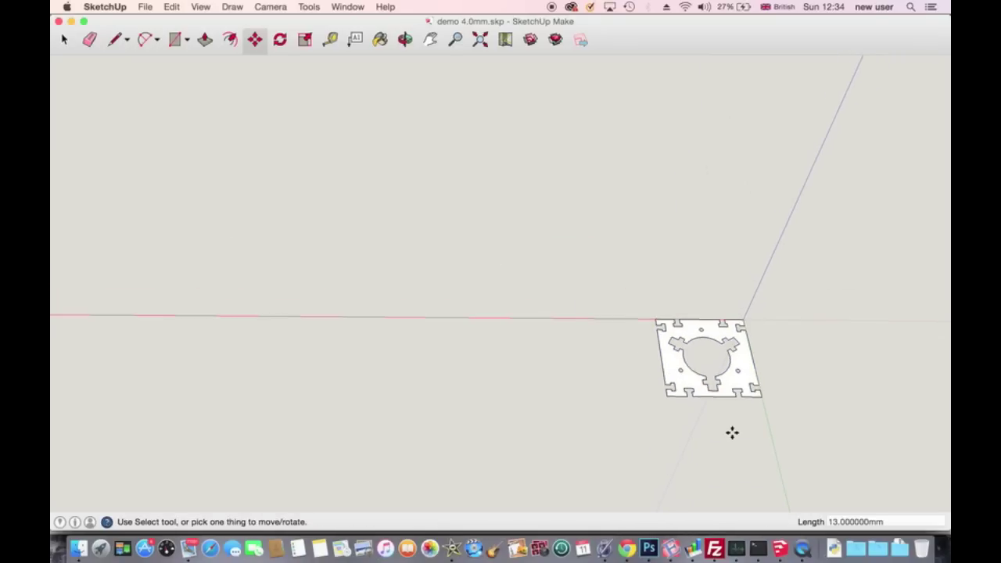
shift+middle_drag(733, 433, 625, 337)
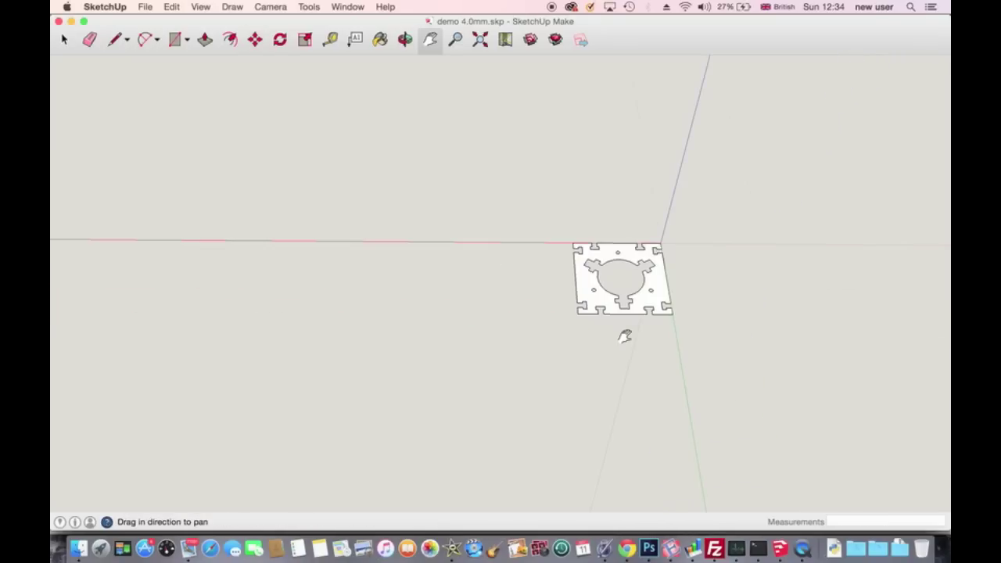
scroll(625, 336, up, 3)
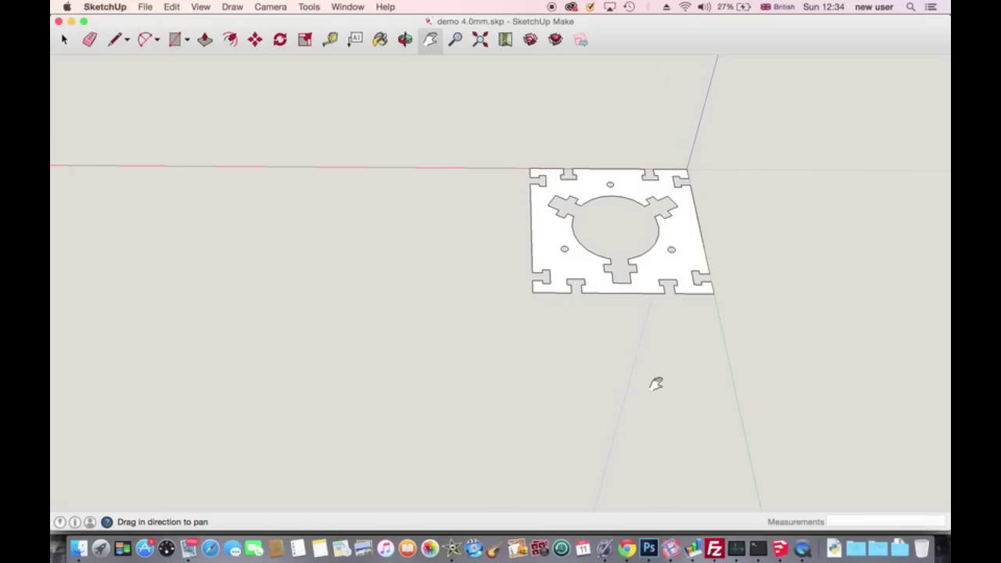
click(141, 8)
click(164, 76)
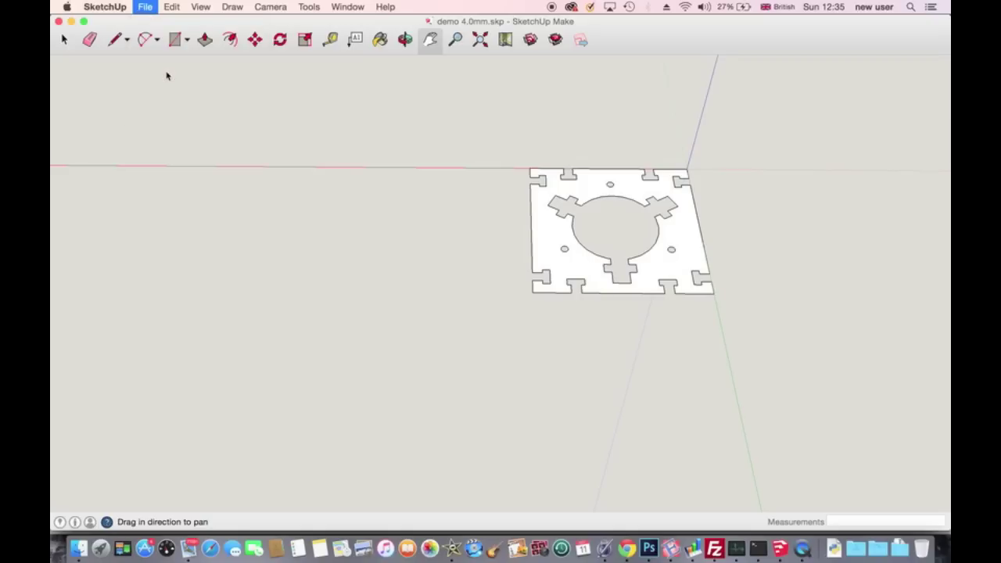
click(313, 7)
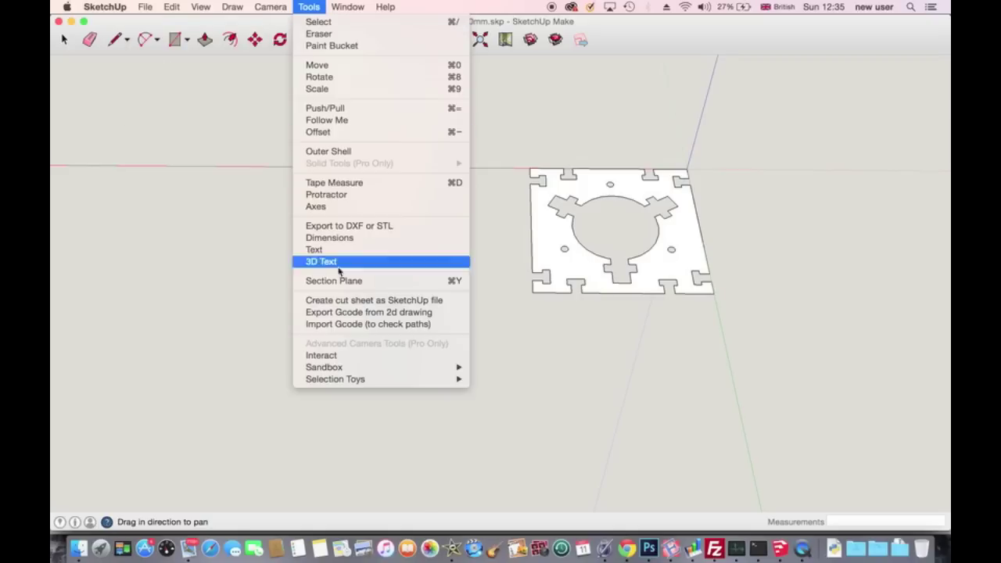
click(377, 355)
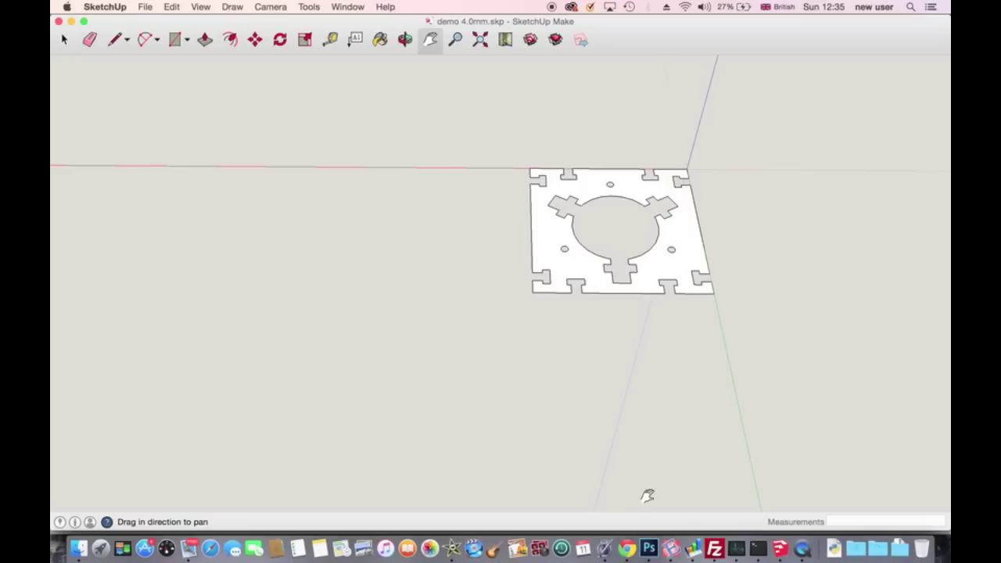
Close the demo 4.0mm and demo 3.0mm windows and orbit the linear bearing to a low side view.
click(59, 21)
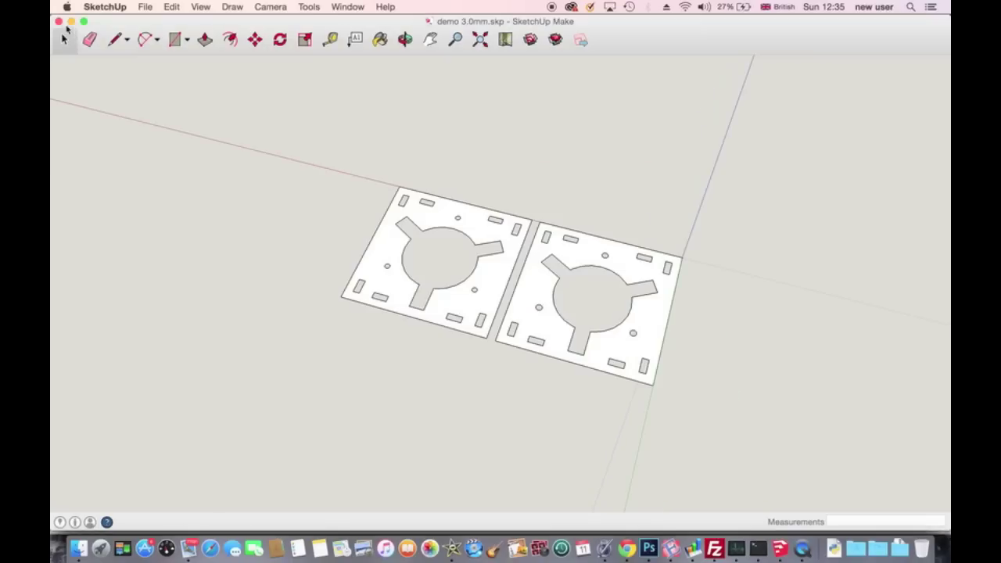
click(60, 21)
click(405, 39)
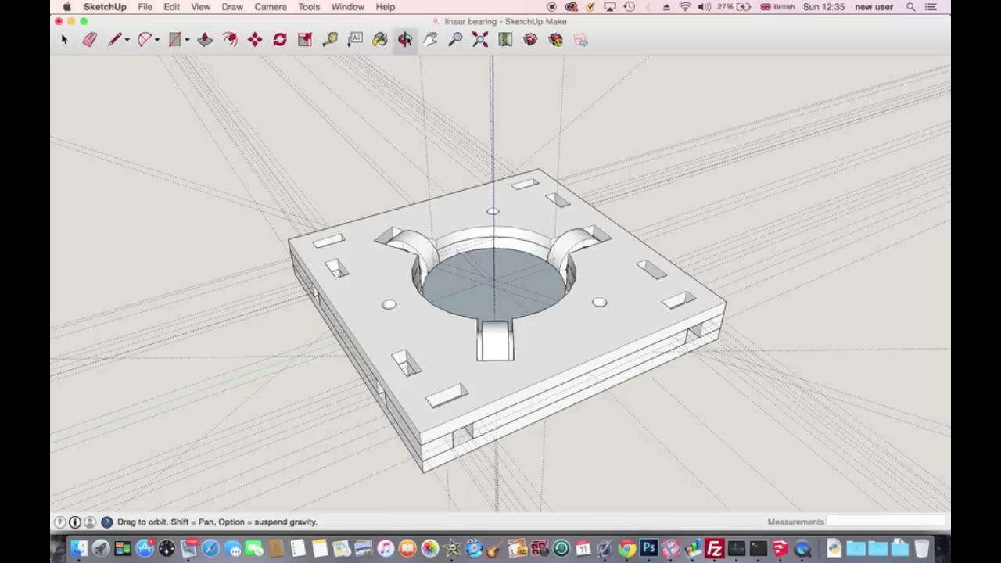
drag(553, 417, 510, 435)
scroll(513, 325, down, 8)
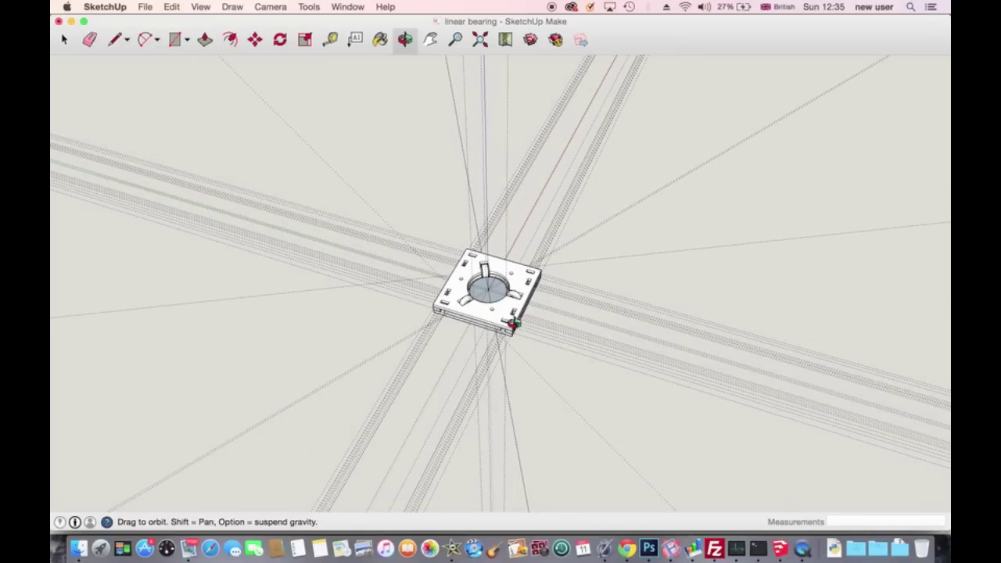
scroll(514, 322, up, 3)
scroll(513, 322, up, 5)
drag(287, 183, 541, 121)
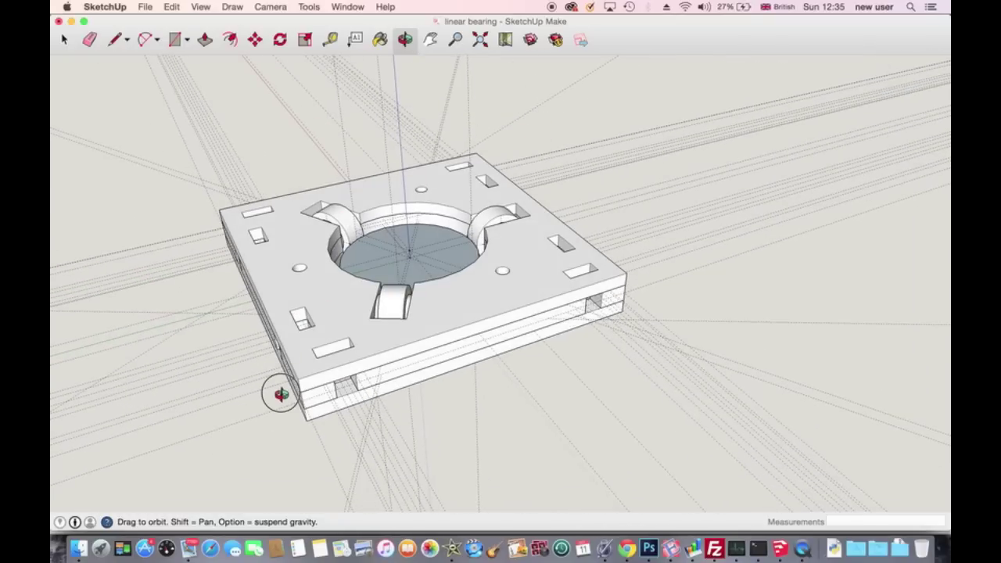
drag(279, 396, 259, 429)
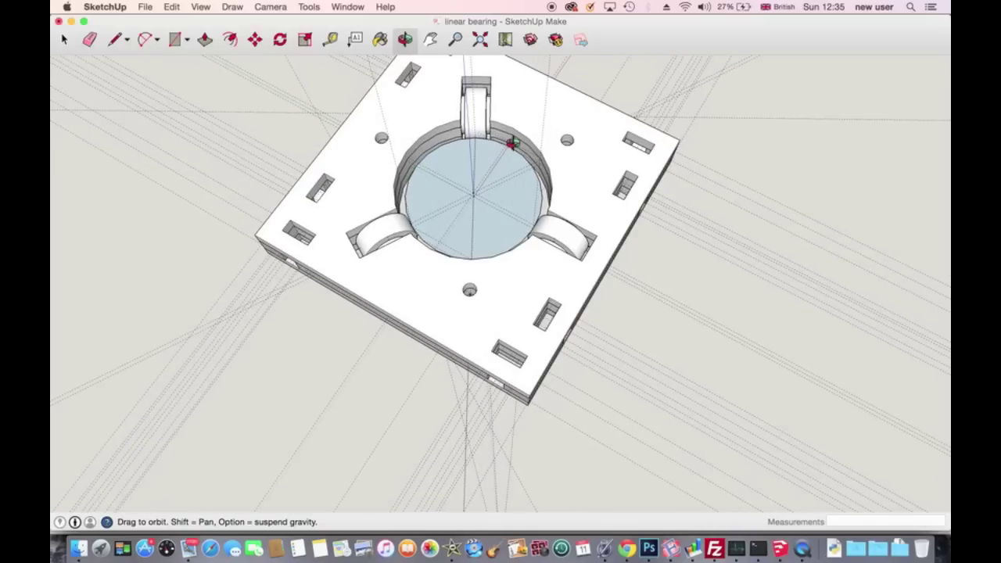
scroll(514, 150, down, 3)
scroll(514, 150, down, 1)
scroll(485, 176, up, 4)
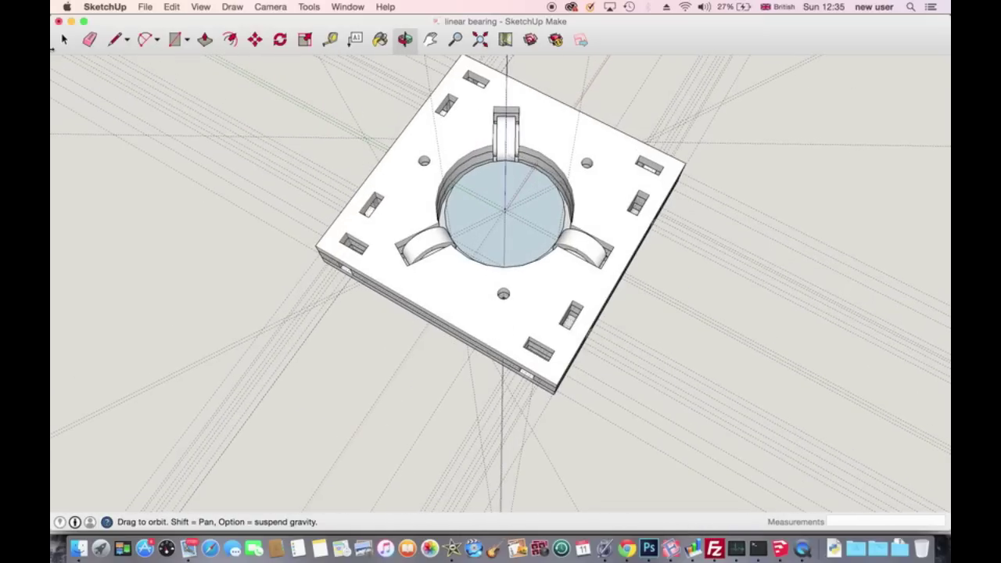
Open the bearing group for editing and undo the last erase with Edit > Undo Erase.
click(65, 39)
click(423, 291)
double_click(423, 291)
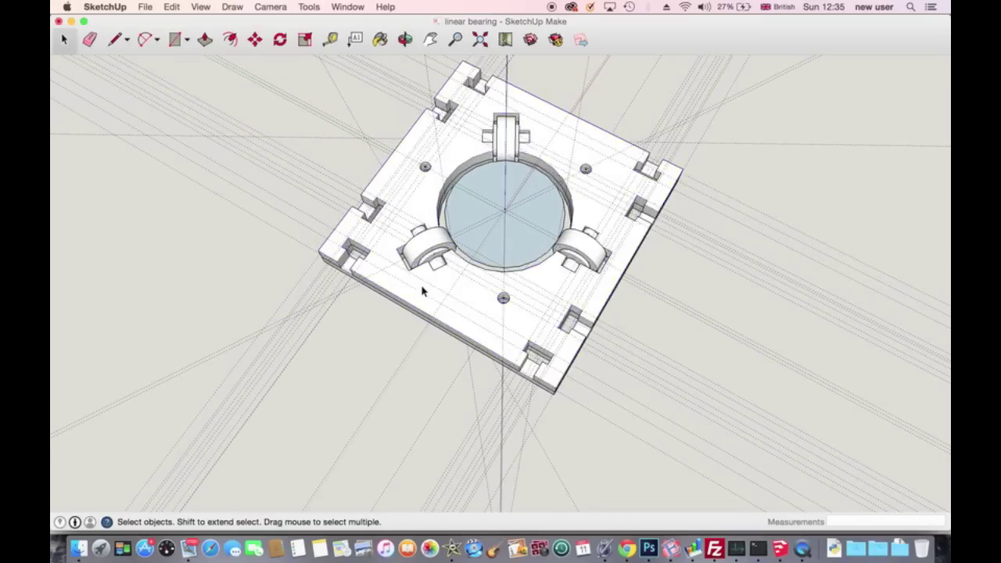
click(166, 7)
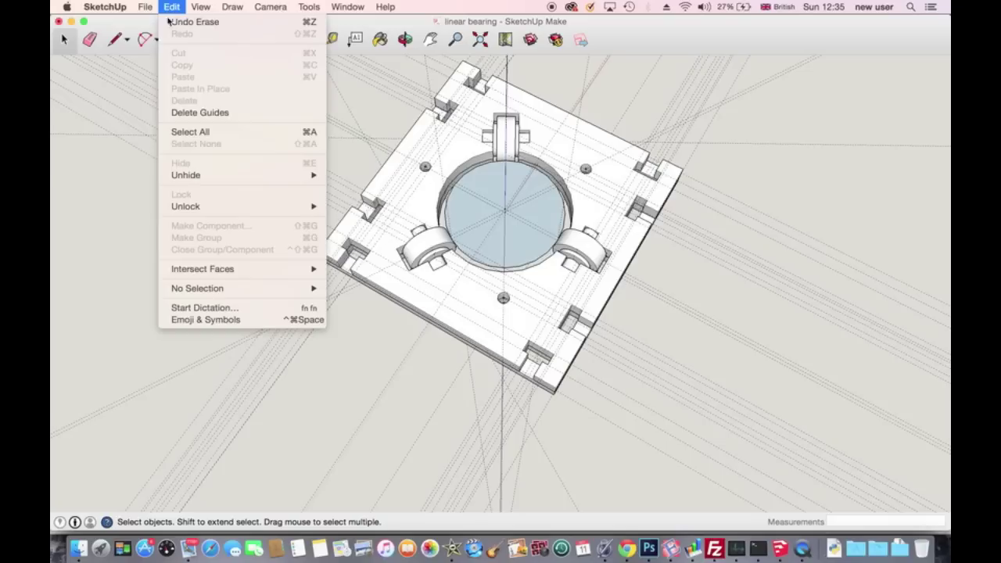
click(176, 21)
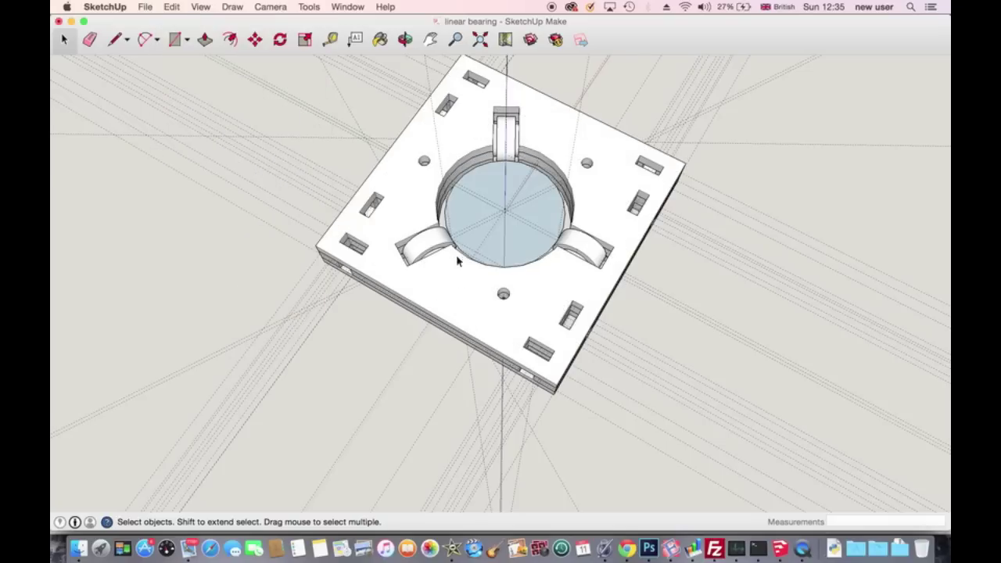
Orbit the bearing toward a side view, then switch to QuickTime Player.
click(406, 39)
drag(481, 420, 452, 404)
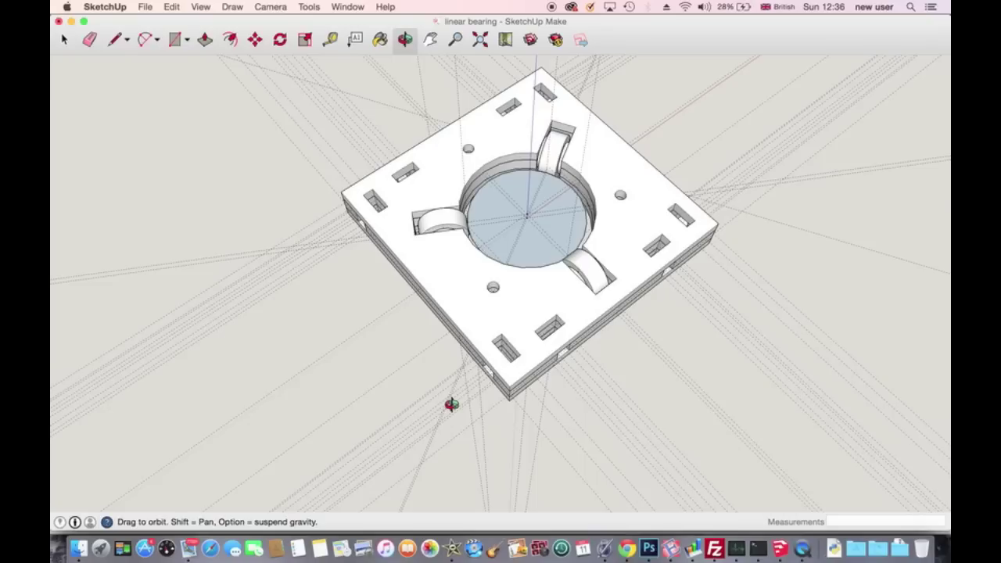
click(806, 544)
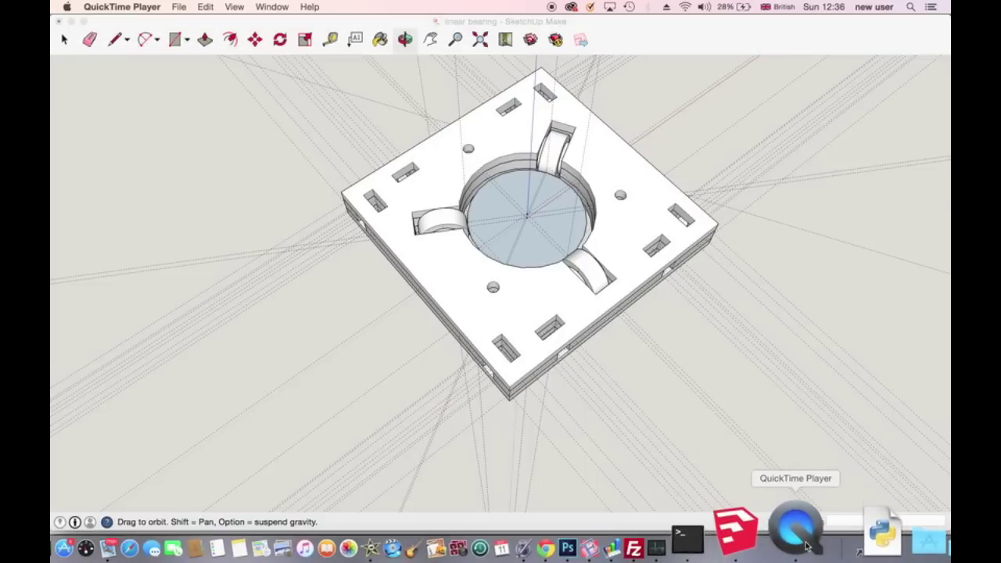